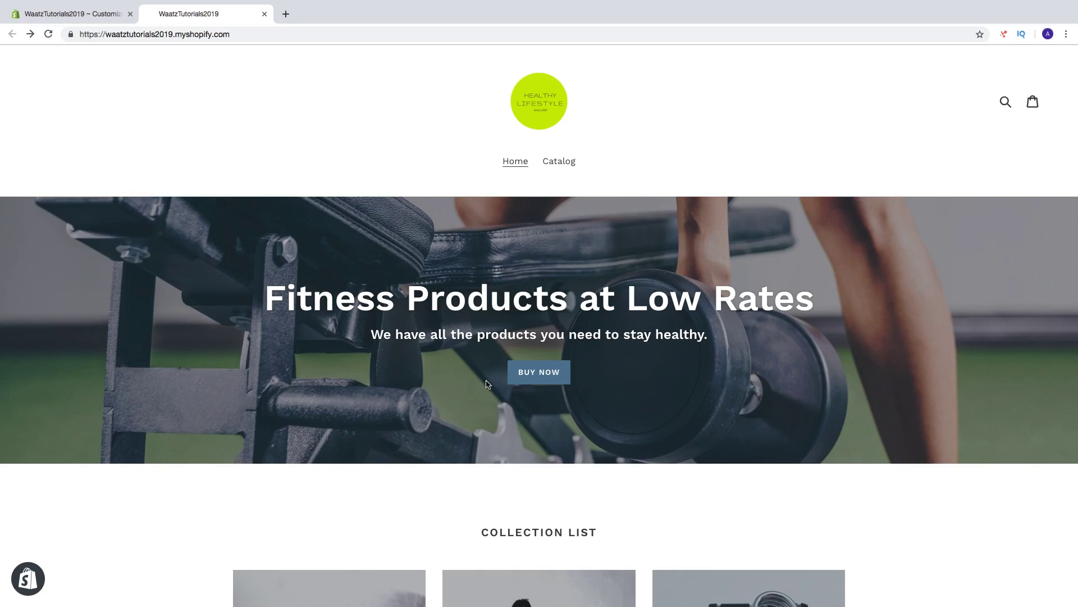
Step: Look over the storefront's home page, from the banner through the collections to the footer
{"action": "scroll", "coordinate": [443, 393], "scroll_direction": "down", "scroll_amount": 10}
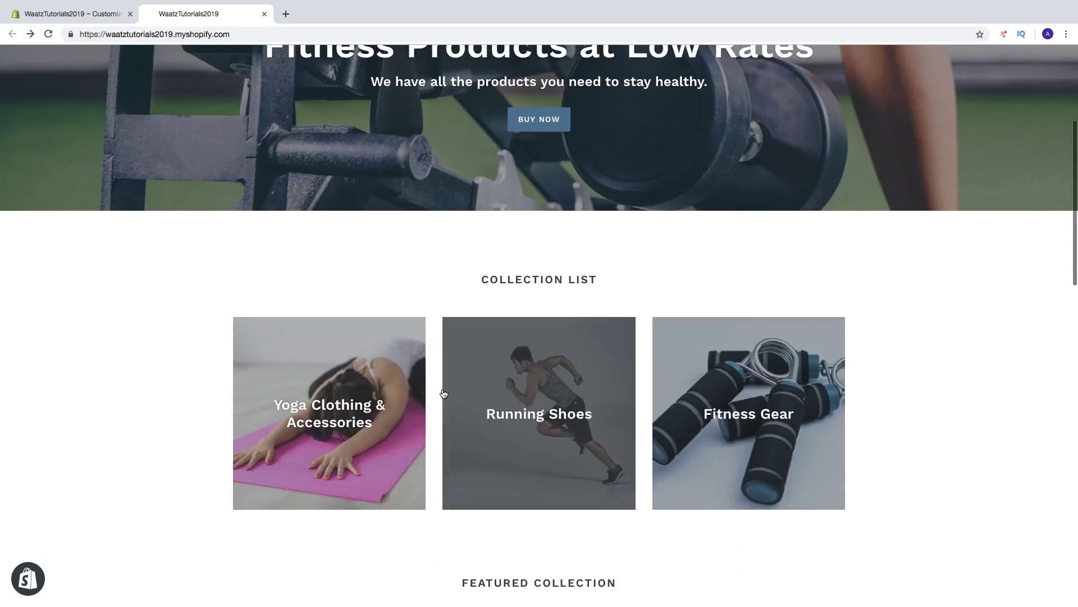
{"action": "scroll", "coordinate": [423, 401], "scroll_direction": "down", "scroll_amount": 10}
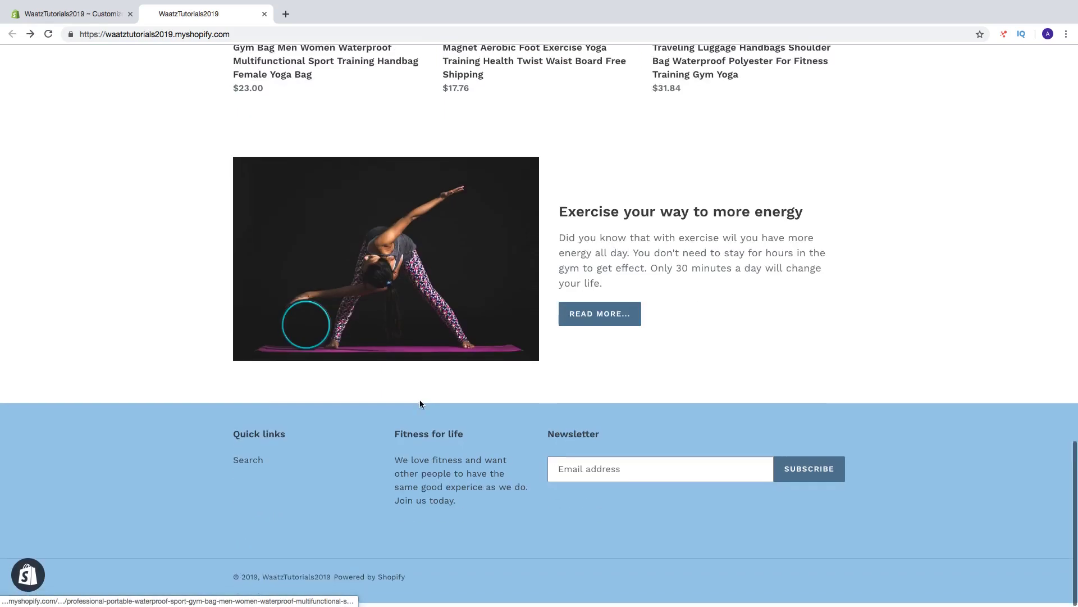
{"action": "scroll", "coordinate": [419, 404], "scroll_direction": "up", "scroll_amount": 20}
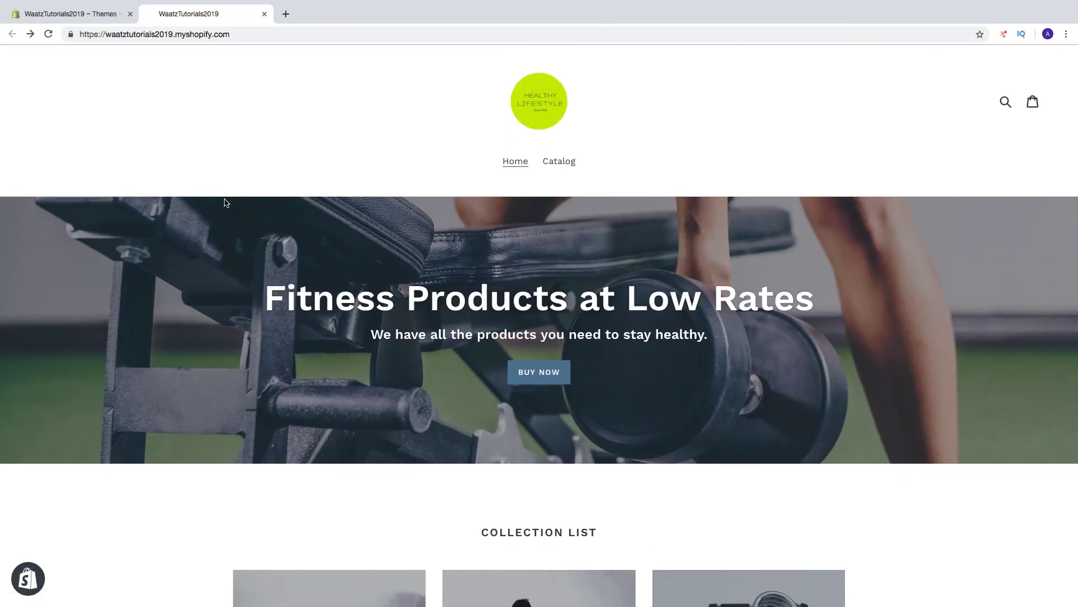
Step: Switch to the store admin and open the Shopify App Store from its apps page
{"action": "left_click", "coordinate": [90, 14]}
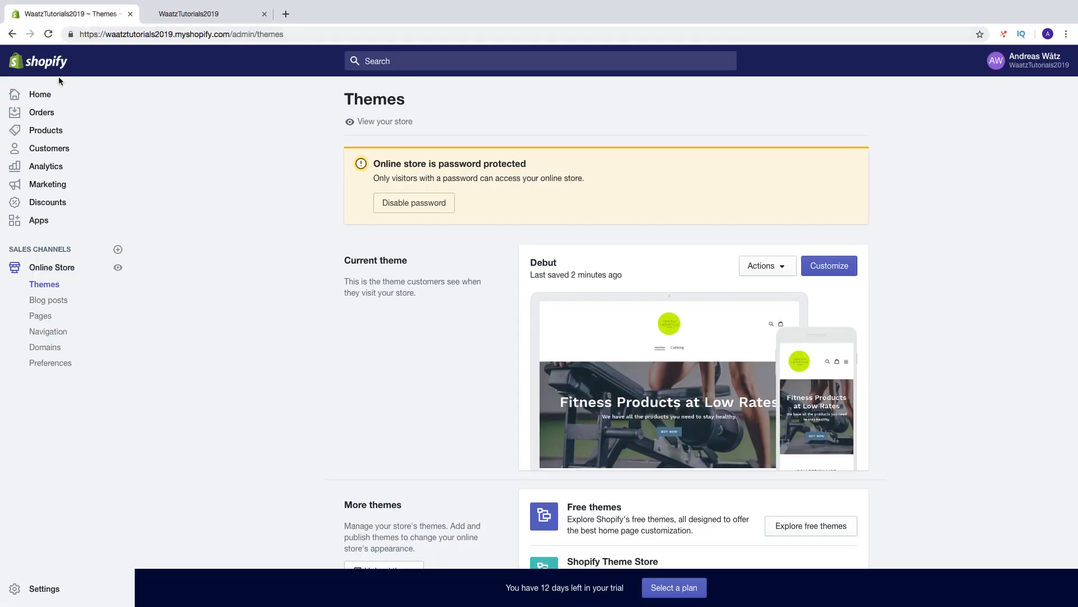
{"action": "left_click", "coordinate": [39, 222]}
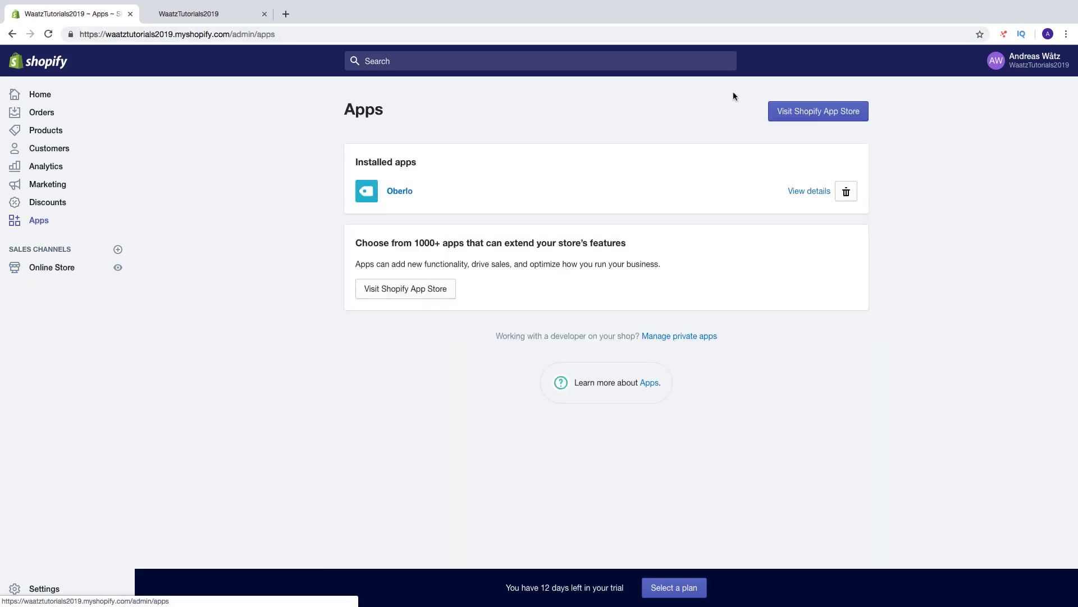
{"action": "left_click", "coordinate": [819, 117]}
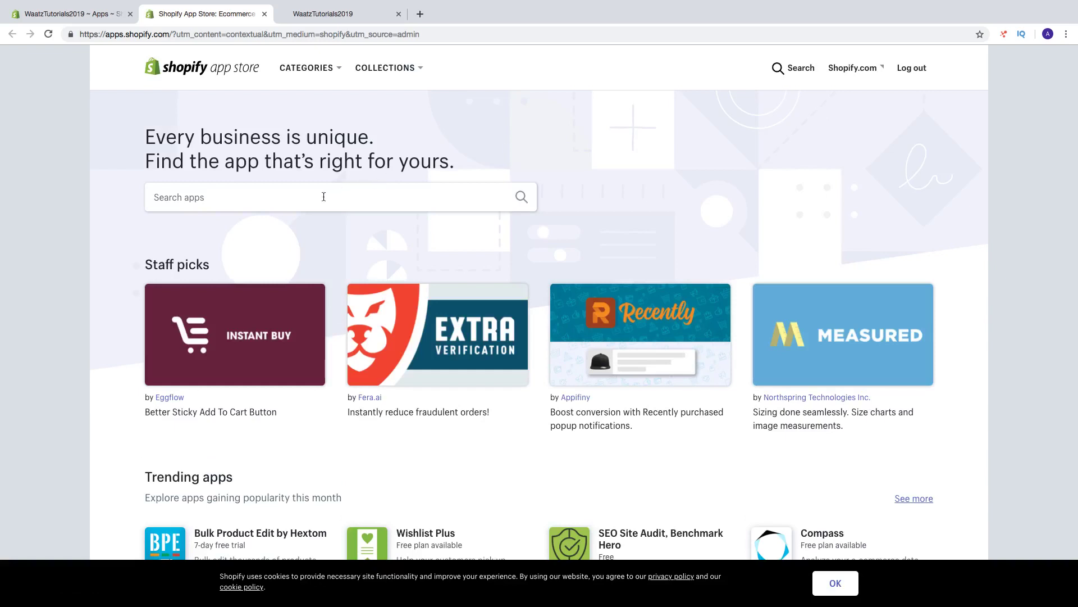
Step: Search the App Store for ConveyThis and open the ConveyThis Website Translator listing
{"action": "left_click", "coordinate": [309, 200]}
{"action": "type", "text": "Co"}
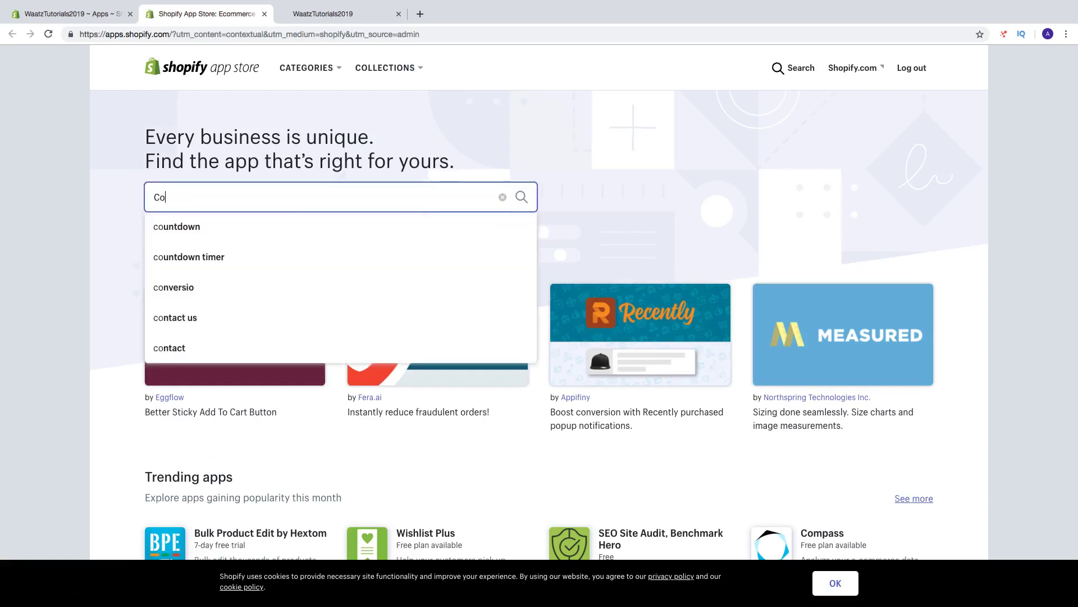
{"action": "type", "text": "nveyThis"}
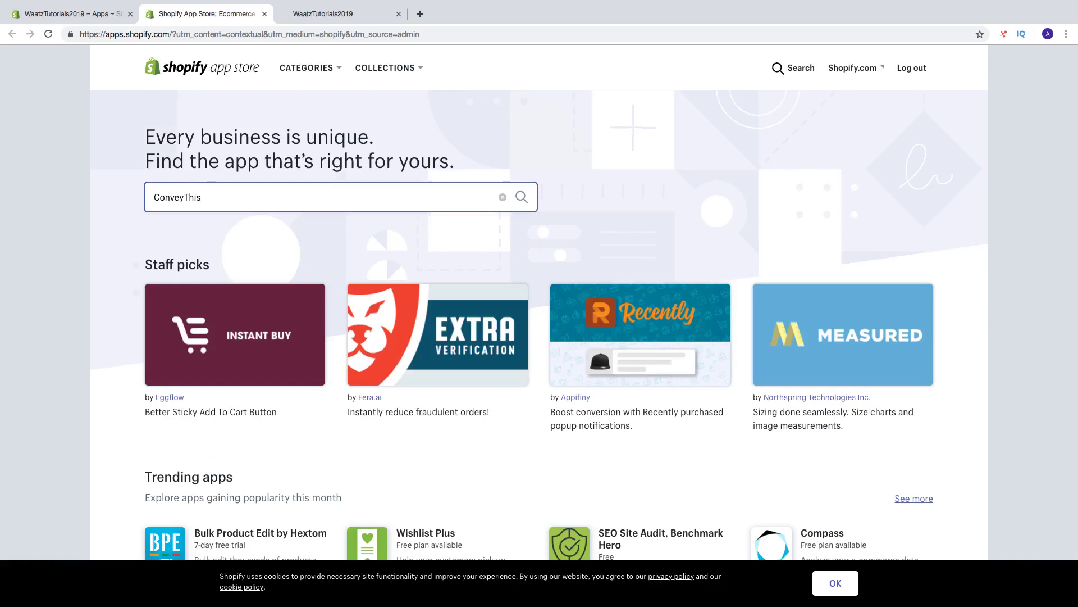
{"action": "key", "text": "Return"}
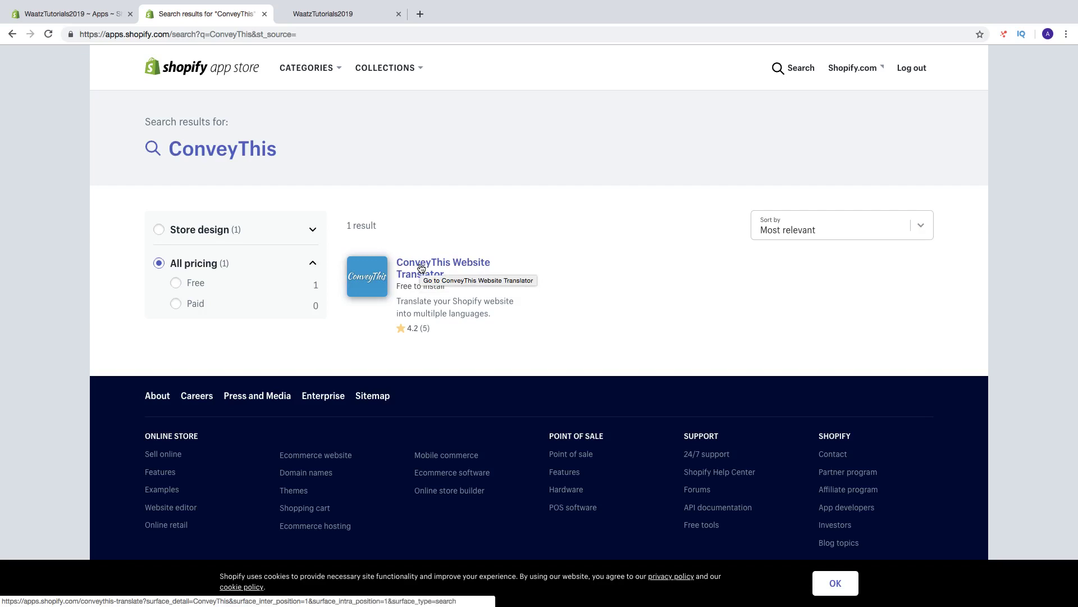
{"action": "left_click", "coordinate": [422, 267]}
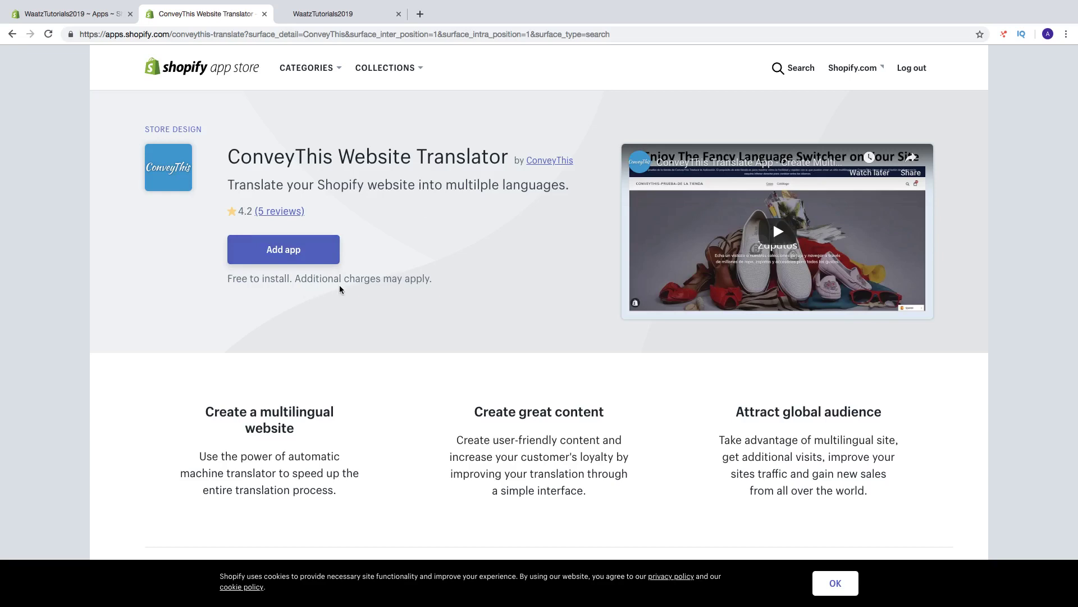
Step: Examine the ConveyThis listing's features, support options, full description and pricing
{"action": "scroll", "coordinate": [377, 298], "scroll_direction": "down", "scroll_amount": 3}
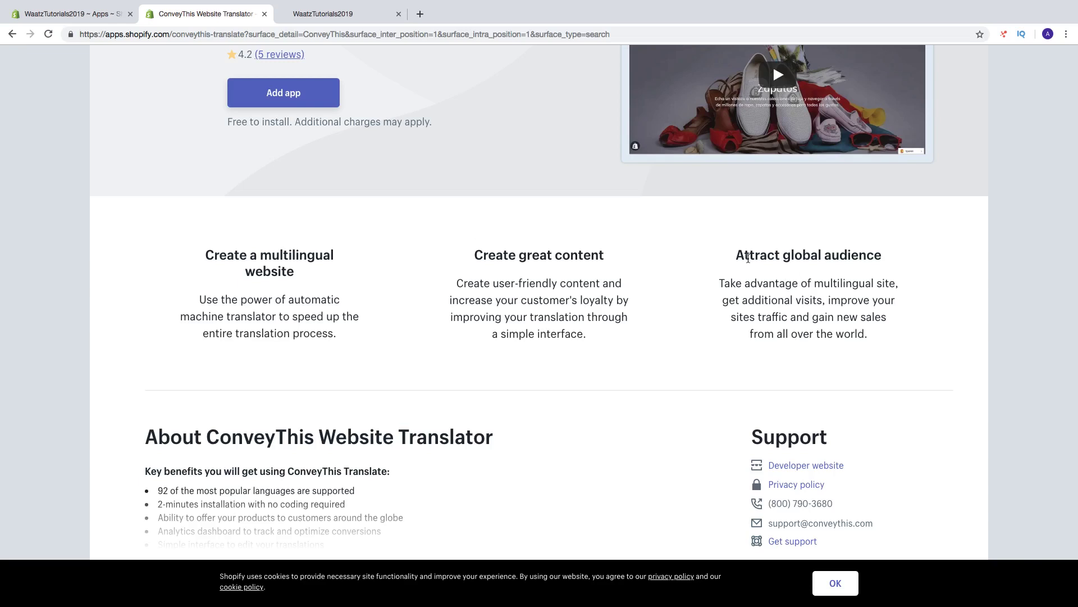
{"action": "scroll", "coordinate": [748, 258], "scroll_direction": "down", "scroll_amount": 2}
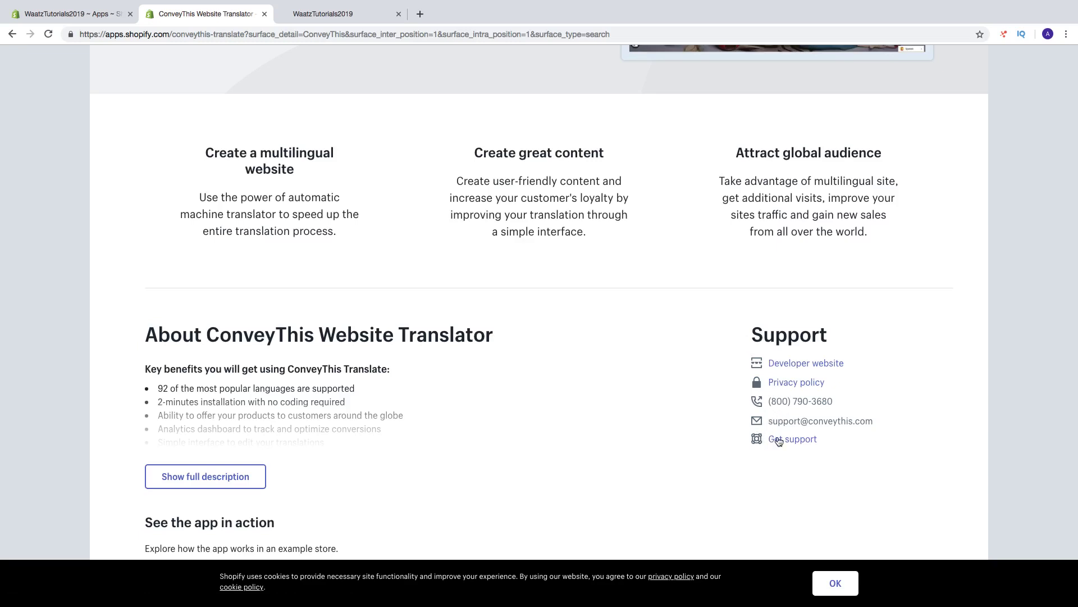
{"action": "scroll", "coordinate": [594, 446], "scroll_direction": "down", "scroll_amount": 3}
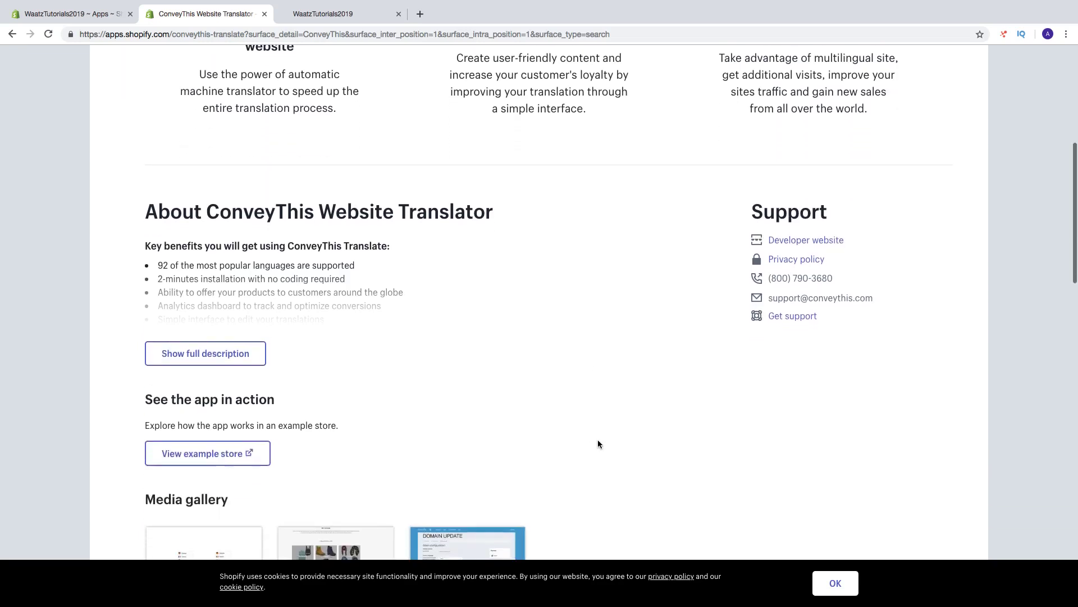
{"action": "left_click", "coordinate": [255, 353]}
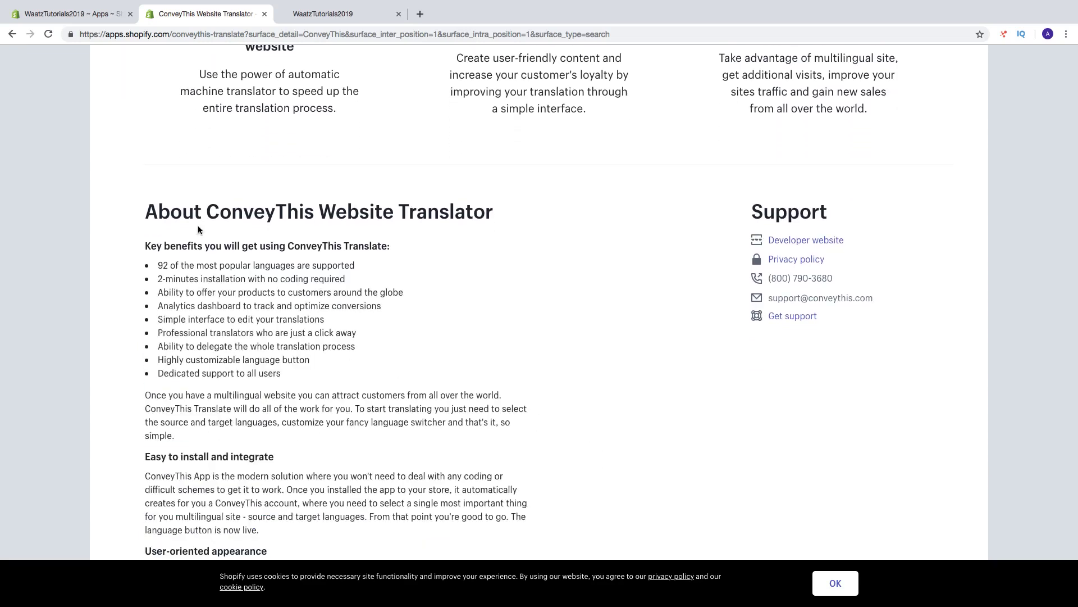
{"action": "scroll", "coordinate": [204, 231], "scroll_direction": "down", "scroll_amount": 1}
{"action": "scroll", "coordinate": [204, 231], "scroll_direction": "down", "scroll_amount": 10}
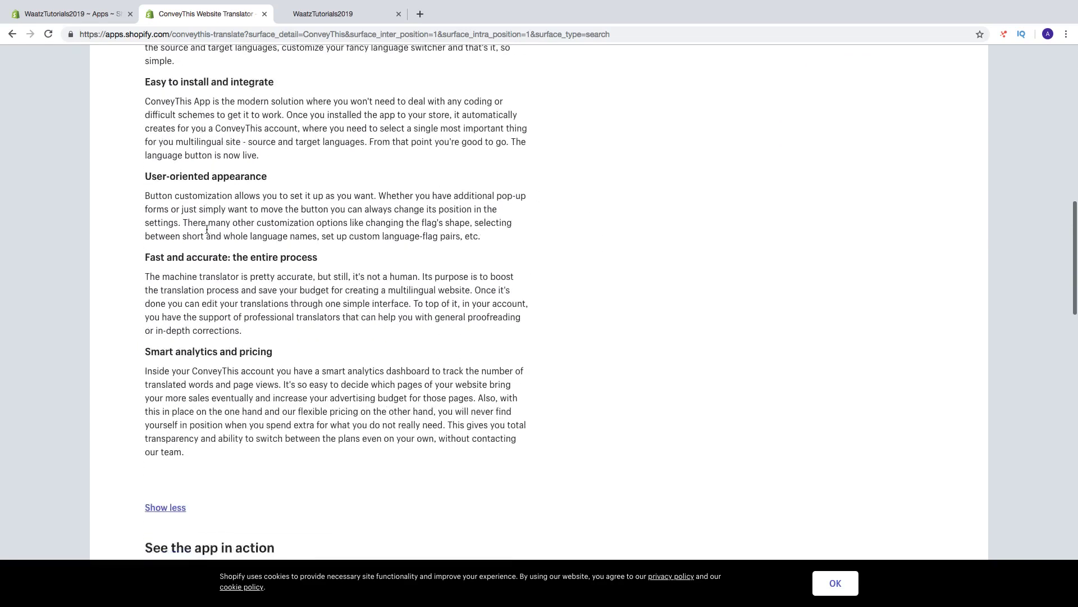
{"action": "scroll", "coordinate": [206, 230], "scroll_direction": "up", "scroll_amount": 10}
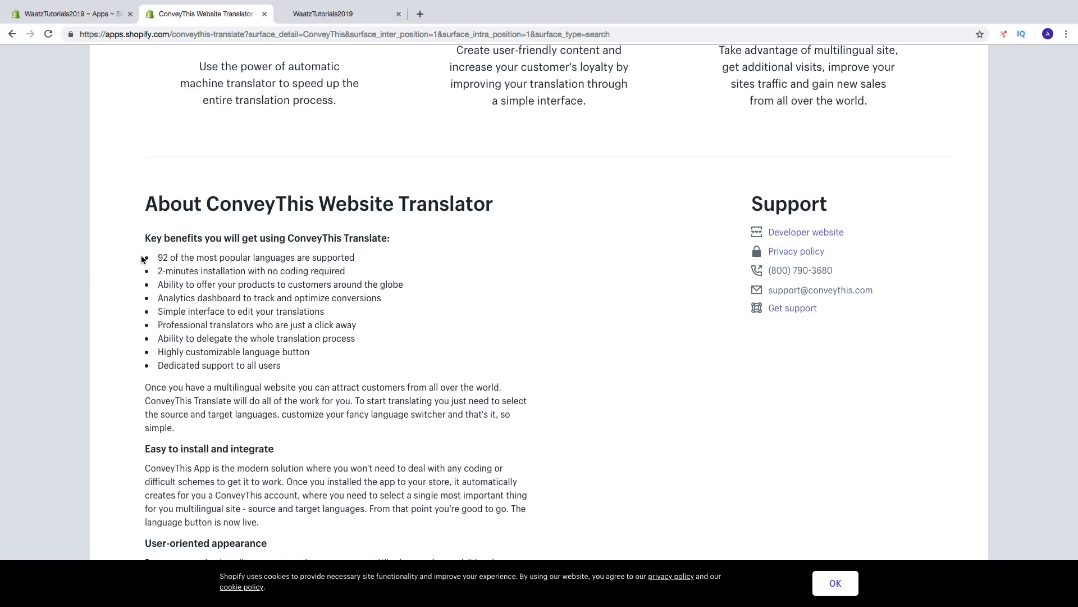
{"action": "scroll", "coordinate": [163, 265], "scroll_direction": "up", "scroll_amount": 1}
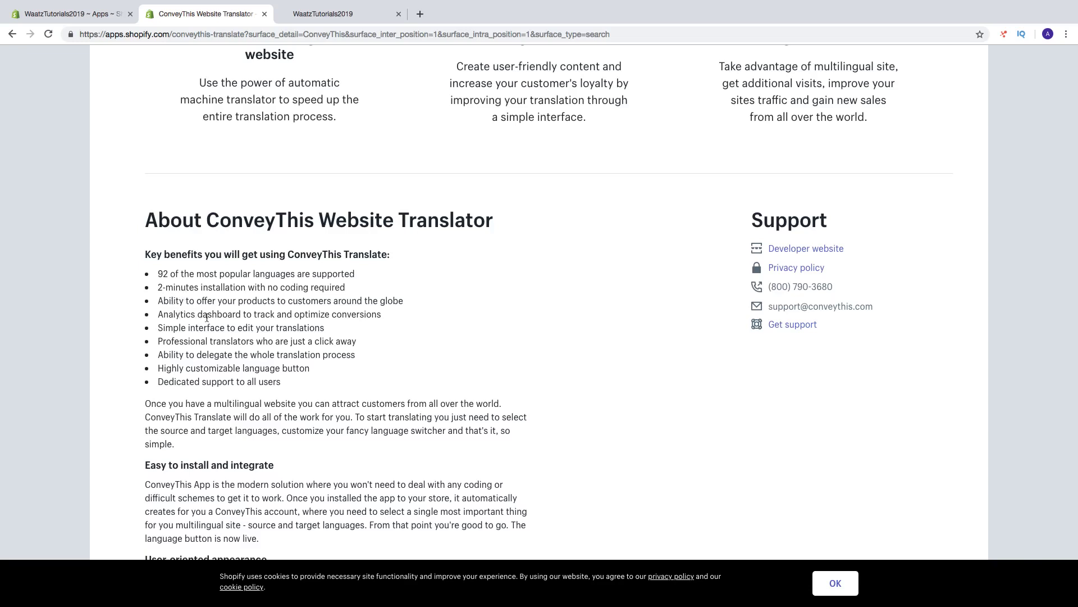
{"action": "scroll", "coordinate": [206, 318], "scroll_direction": "down", "scroll_amount": 5}
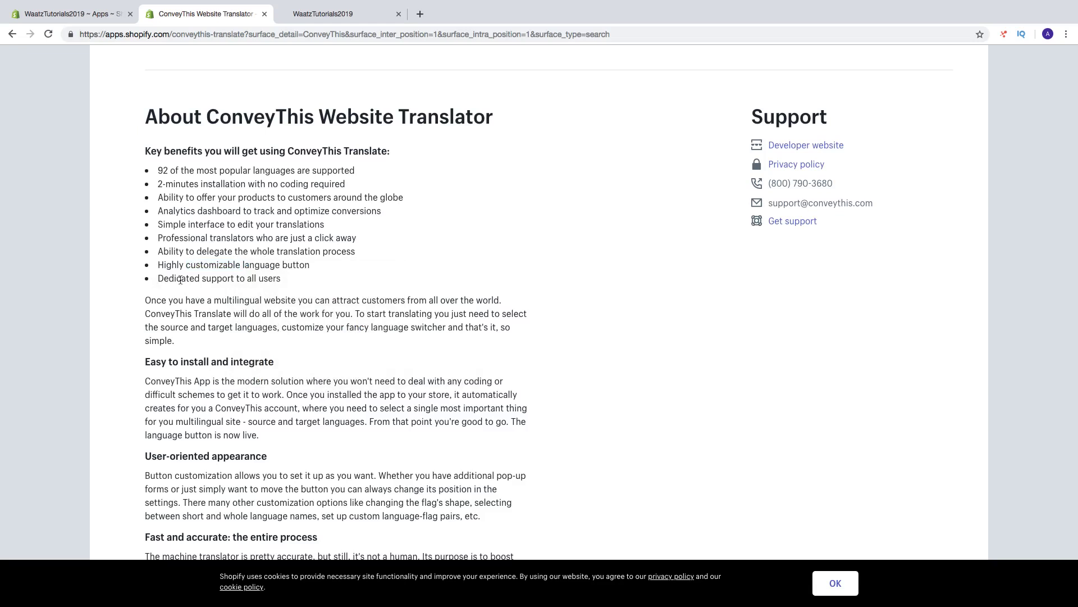
{"action": "scroll", "coordinate": [164, 290], "scroll_direction": "down", "scroll_amount": 12}
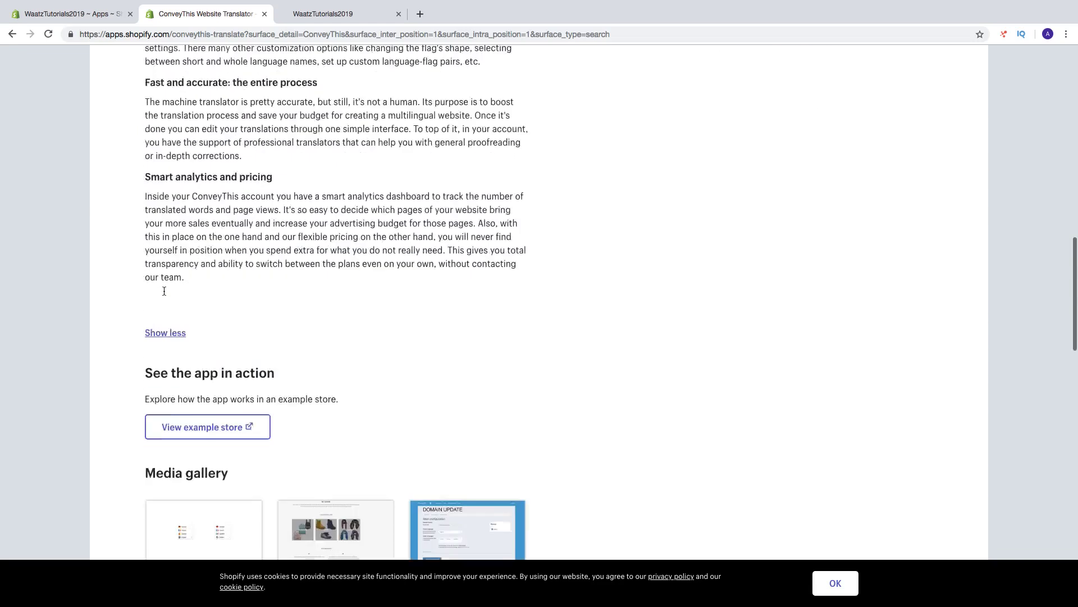
{"action": "scroll", "coordinate": [165, 290], "scroll_direction": "down", "scroll_amount": 7}
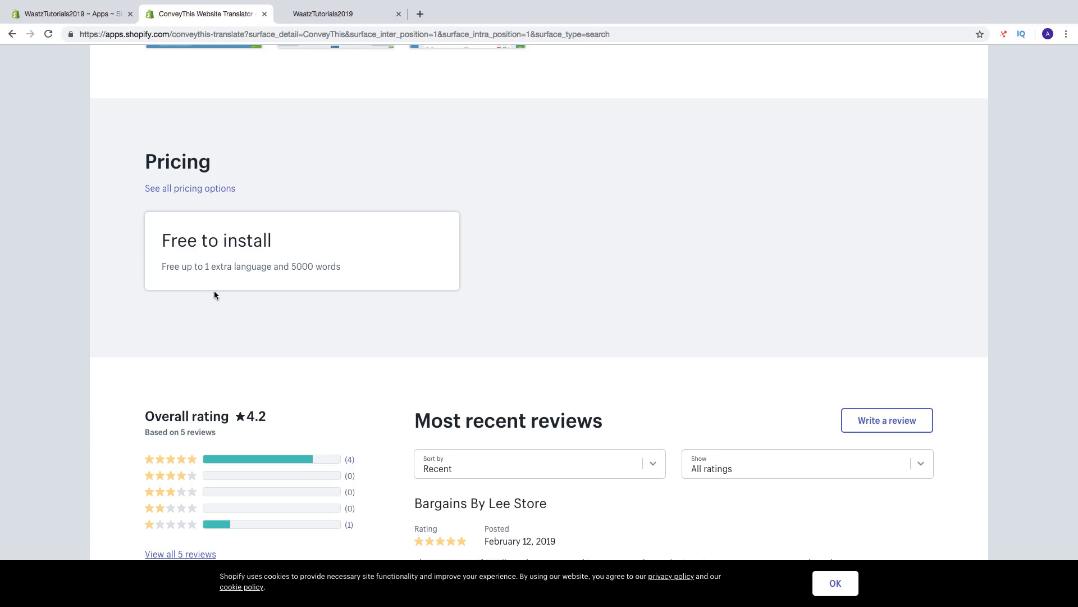
Step: Add the ConveyThis Website Translator app and approve its installation on the store
{"action": "scroll", "coordinate": [268, 314], "scroll_direction": "up", "scroll_amount": 20}
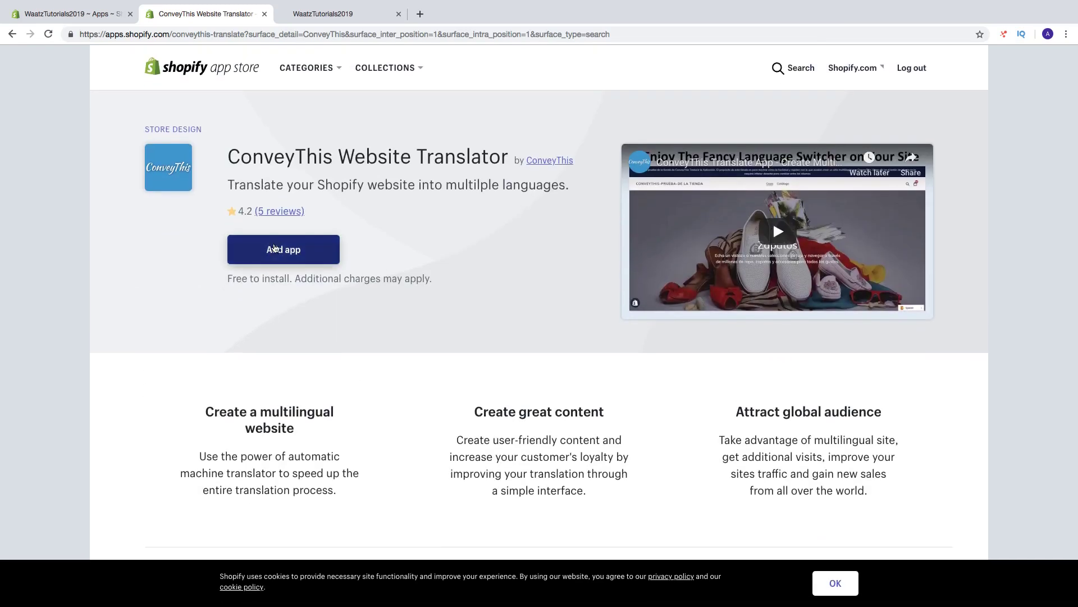
{"action": "left_click", "coordinate": [275, 247]}
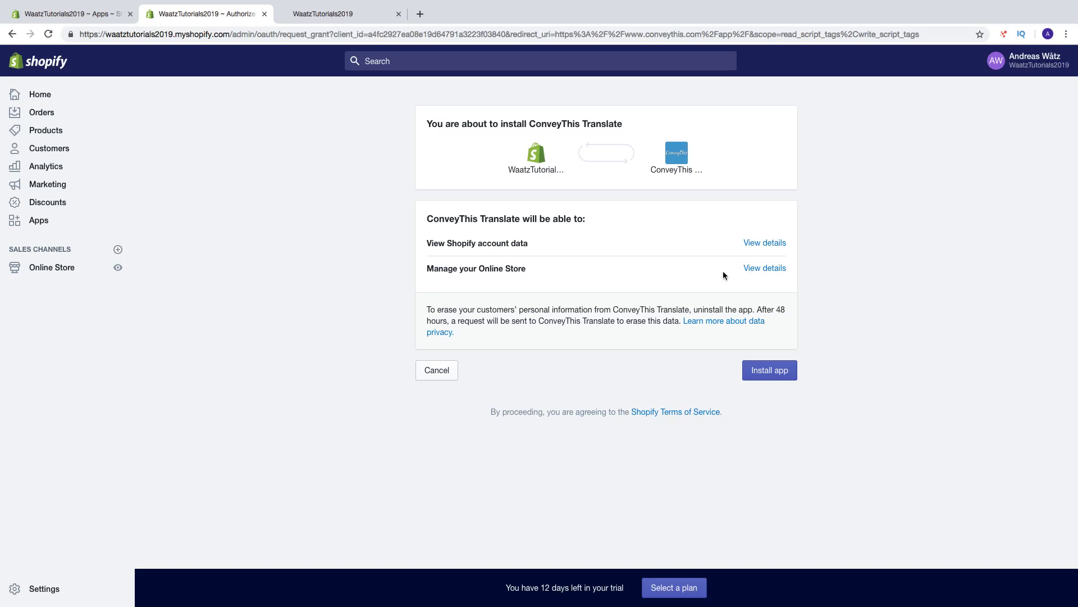
{"action": "left_click", "coordinate": [769, 372]}
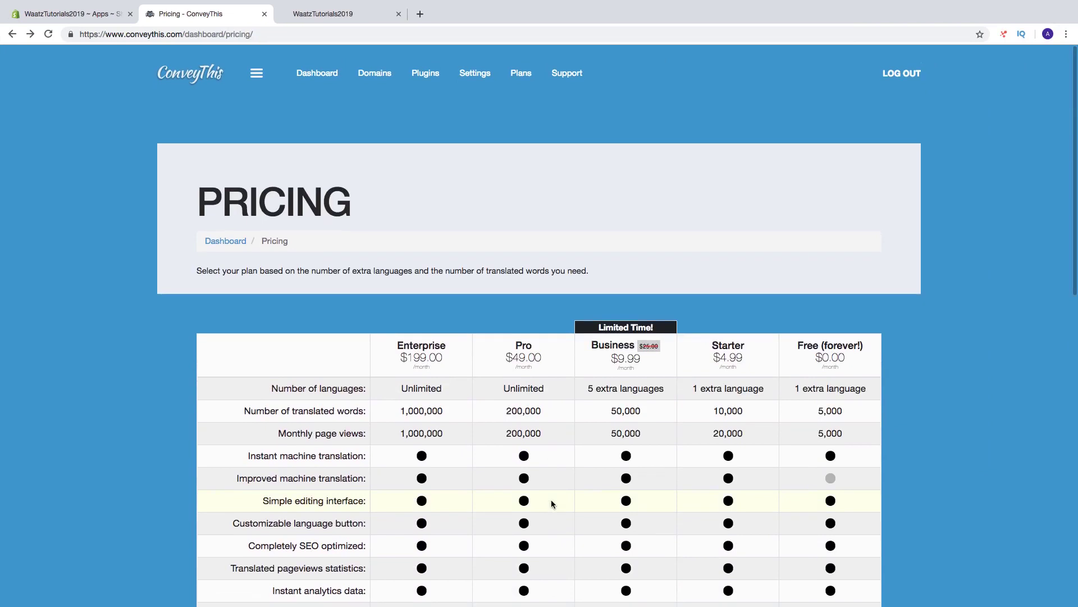
Step: Compare the languages, word limits and features of the ConveyThis pricing plans
{"action": "scroll", "coordinate": [463, 432], "scroll_direction": "down", "scroll_amount": 4}
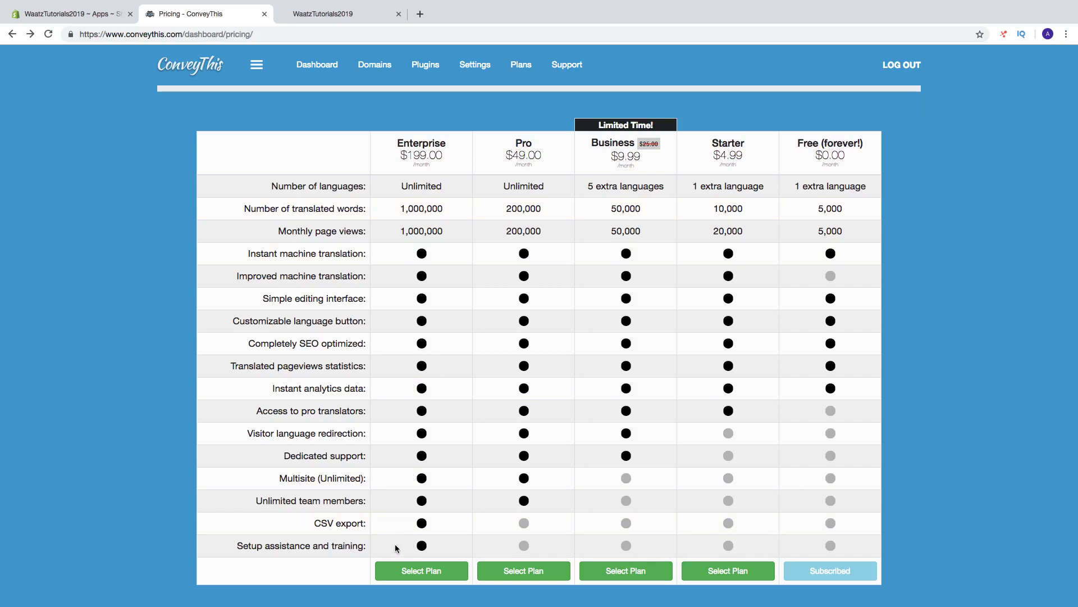
{"action": "scroll", "coordinate": [398, 544], "scroll_direction": "up", "scroll_amount": 4}
{"action": "scroll", "coordinate": [398, 543], "scroll_direction": "down", "scroll_amount": 7}
{"action": "scroll", "coordinate": [413, 538], "scroll_direction": "up", "scroll_amount": 3}
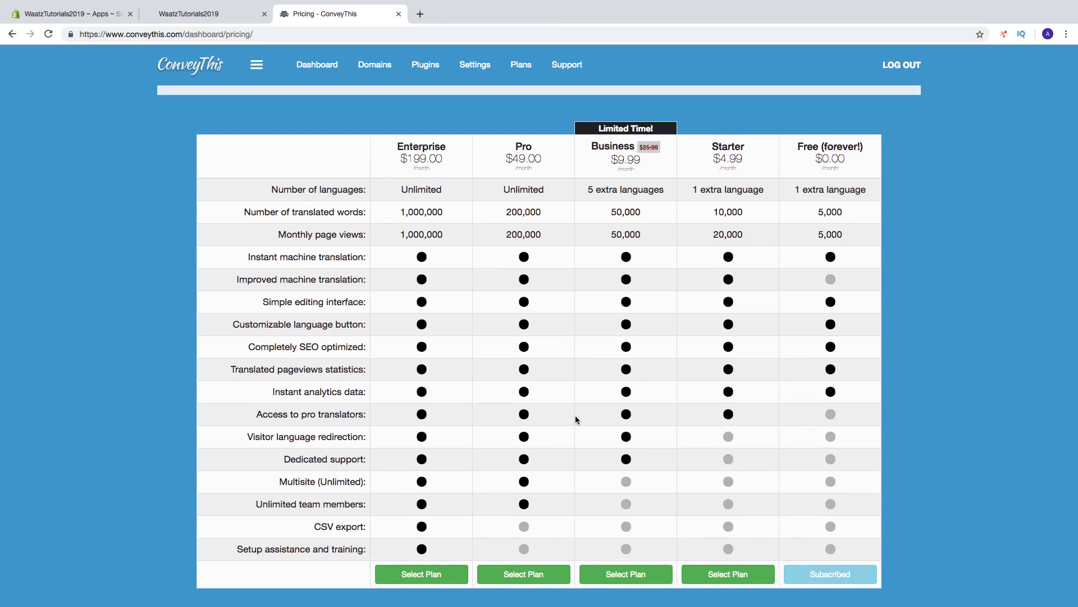
{"action": "scroll", "coordinate": [576, 418], "scroll_direction": "up", "scroll_amount": 4}
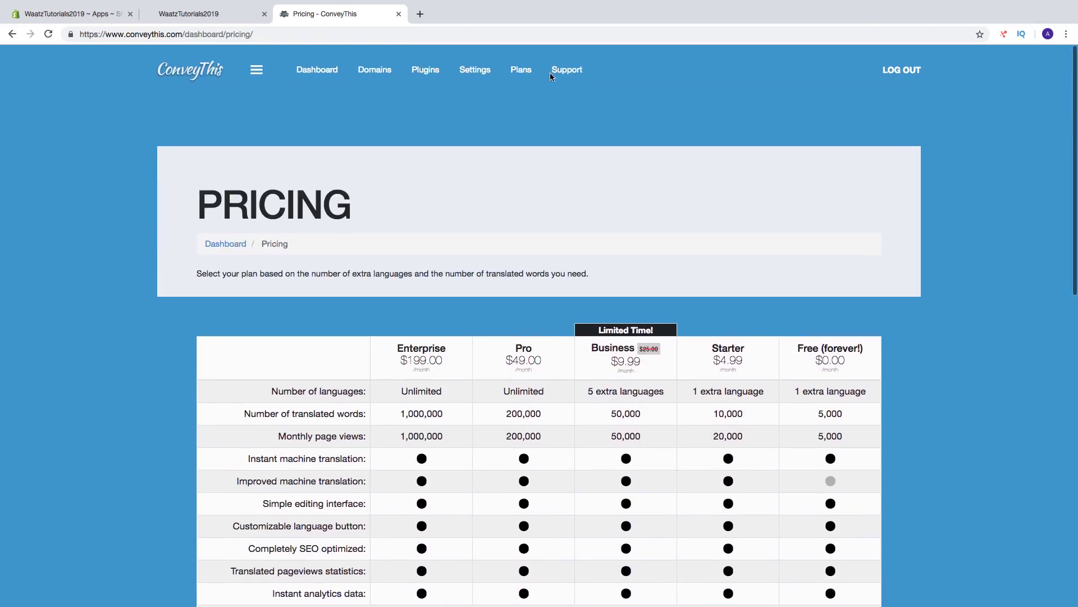
Step: Open the ConveyThis dashboard, go to the domains page and start adding a new domain
{"action": "left_click", "coordinate": [318, 75]}
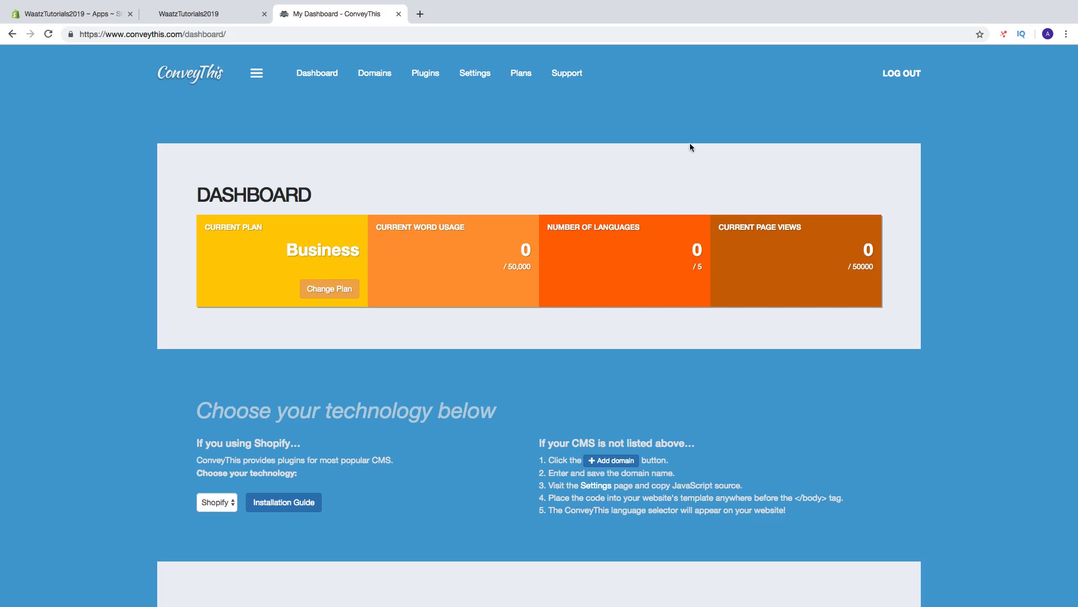
{"action": "left_click", "coordinate": [368, 80]}
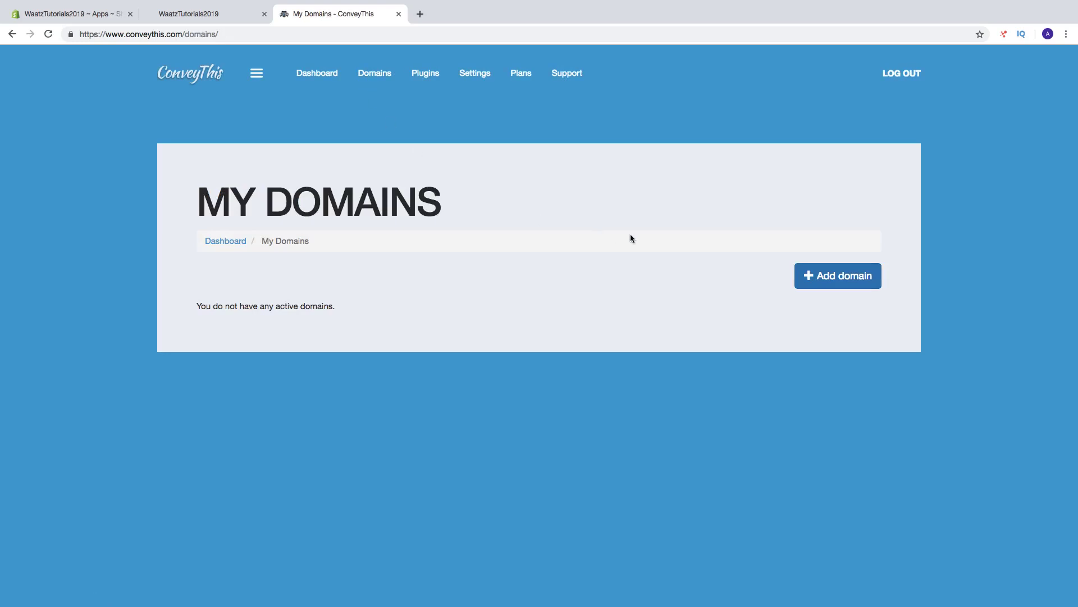
{"action": "left_click", "coordinate": [855, 281]}
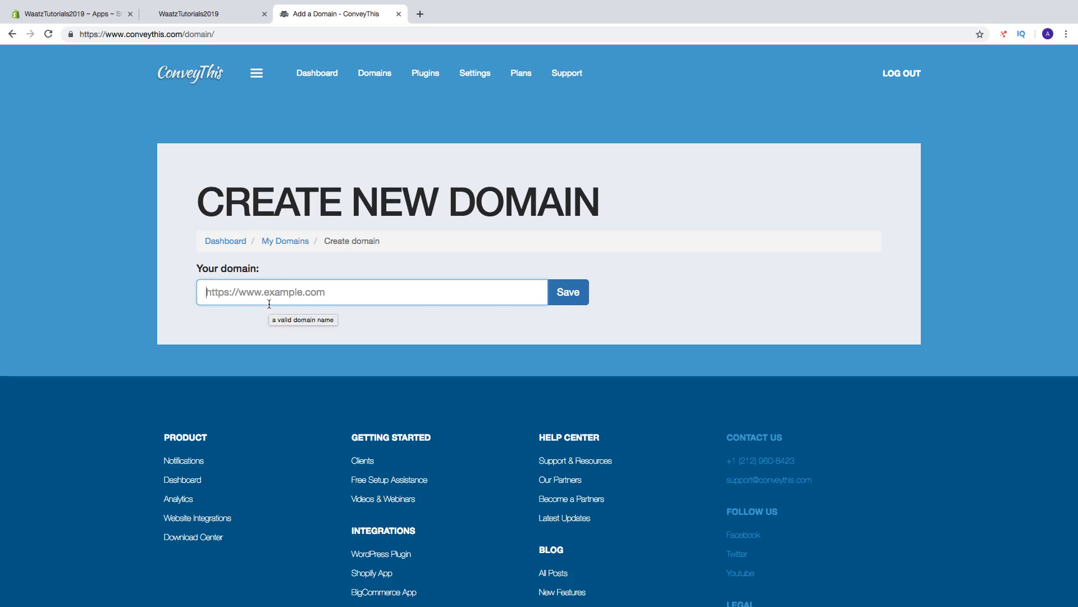
{"action": "left_click", "coordinate": [197, 16]}
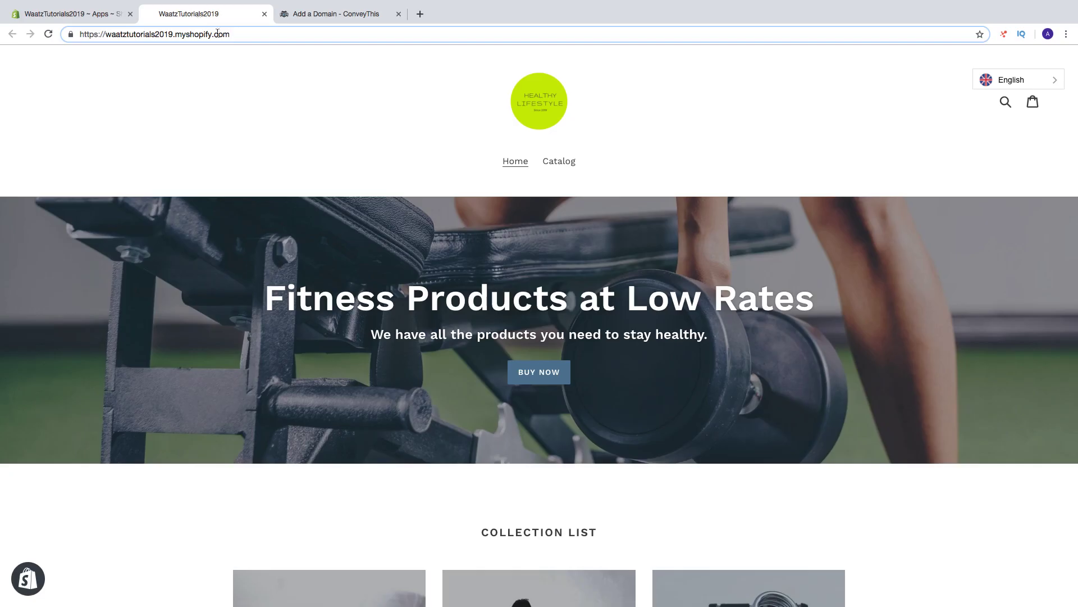
{"action": "left_click_drag", "start_coordinate": [244, 34], "coordinate": [79, 35]}
{"action": "right_click", "coordinate": [94, 34]}
{"action": "left_click", "coordinate": [130, 99]}
{"action": "left_click", "coordinate": [315, 14]}
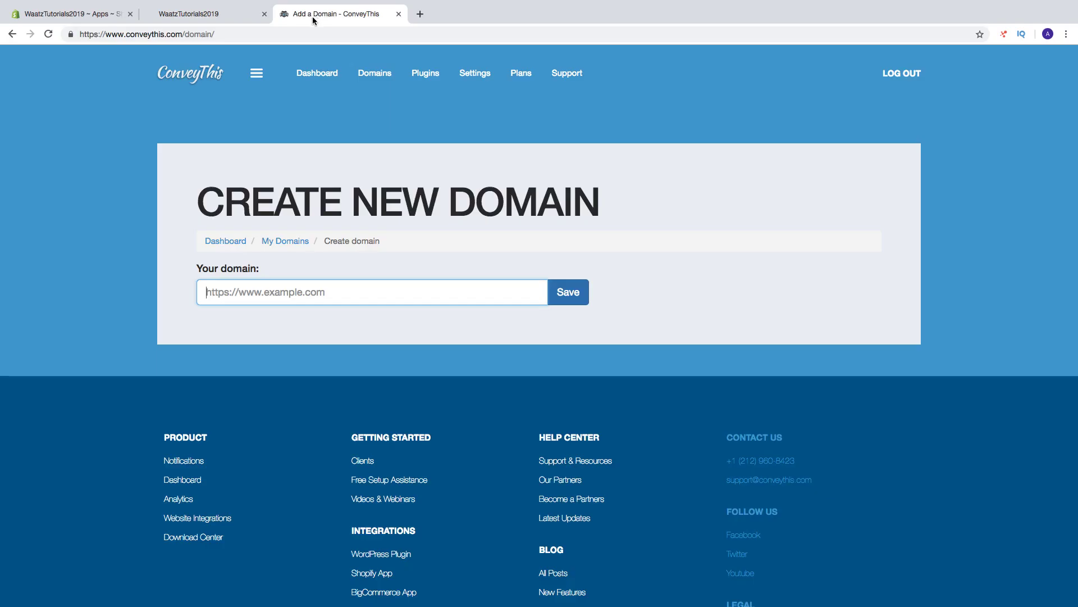
{"action": "right_click", "coordinate": [265, 292]}
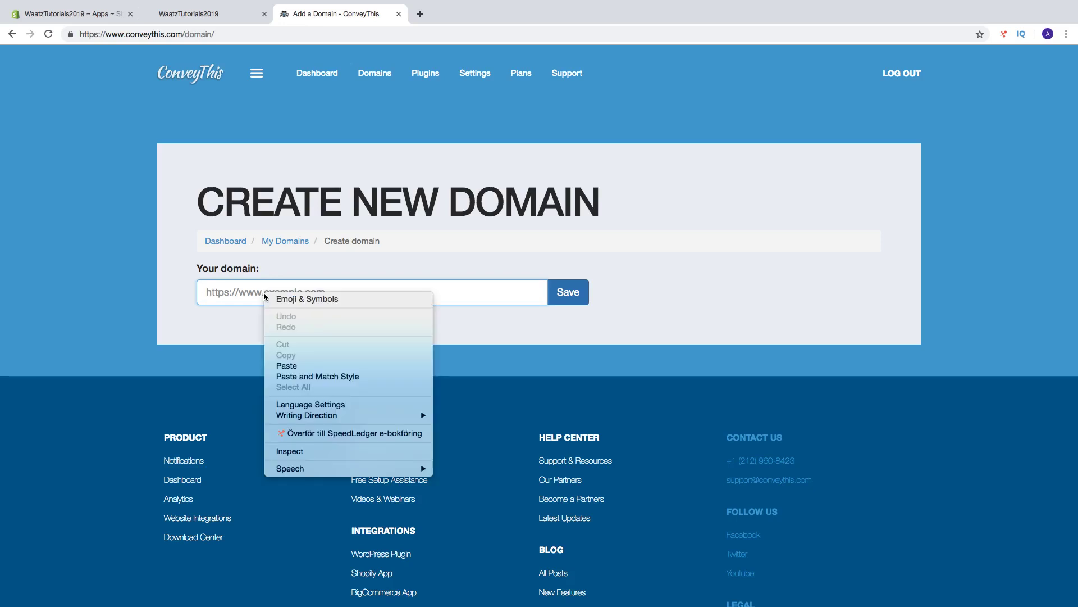
{"action": "left_click", "coordinate": [287, 365]}
{"action": "left_click", "coordinate": [567, 292]}
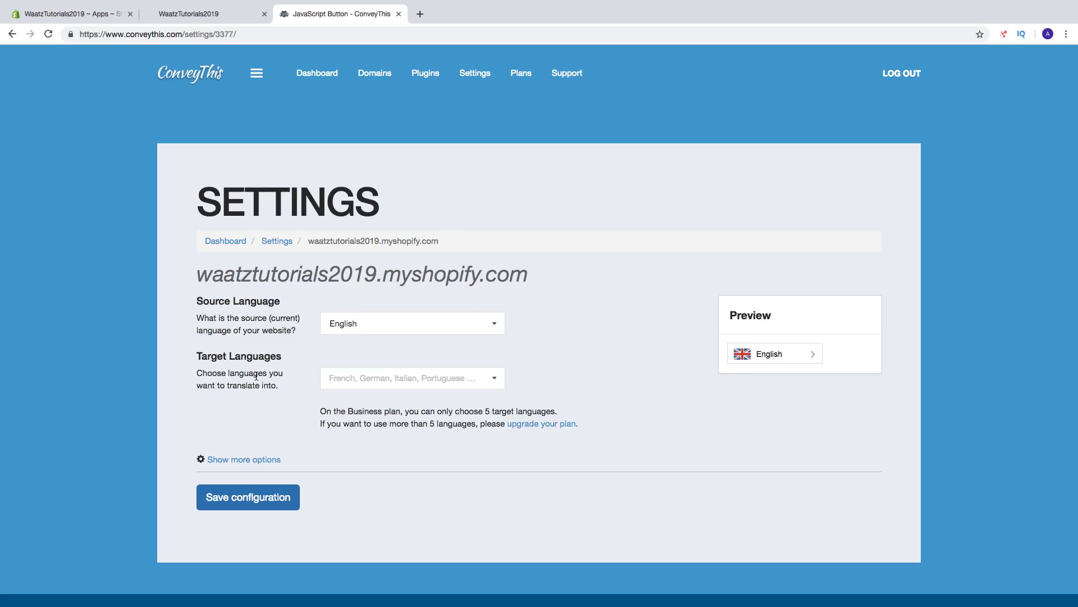
Step: Add Swedish as a target language for the store's domain and check it in the language button preview
{"action": "left_click", "coordinate": [463, 377]}
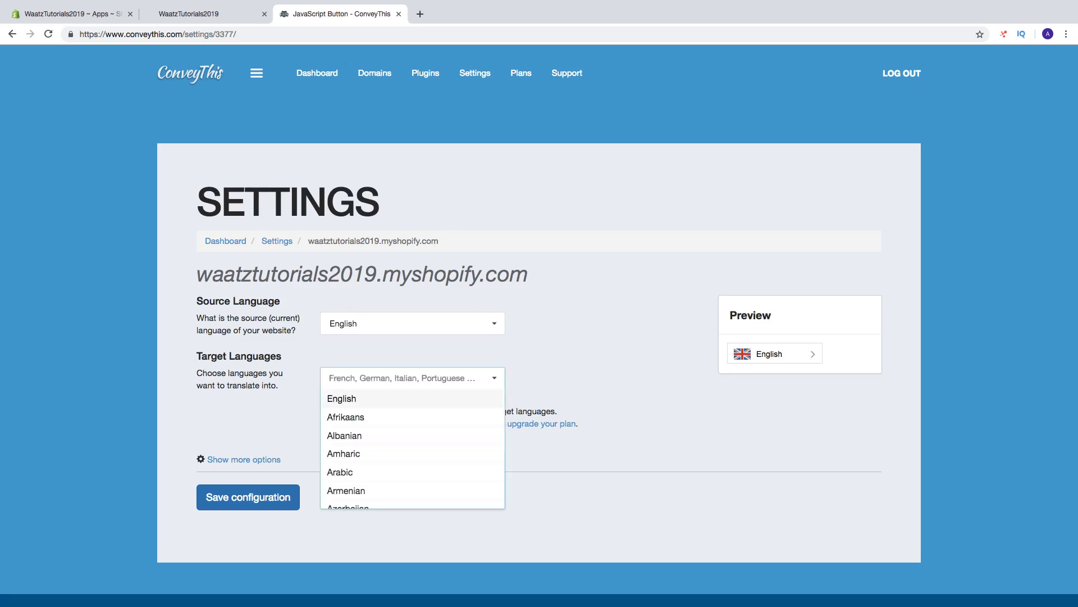
{"action": "type", "text": "Swe"}
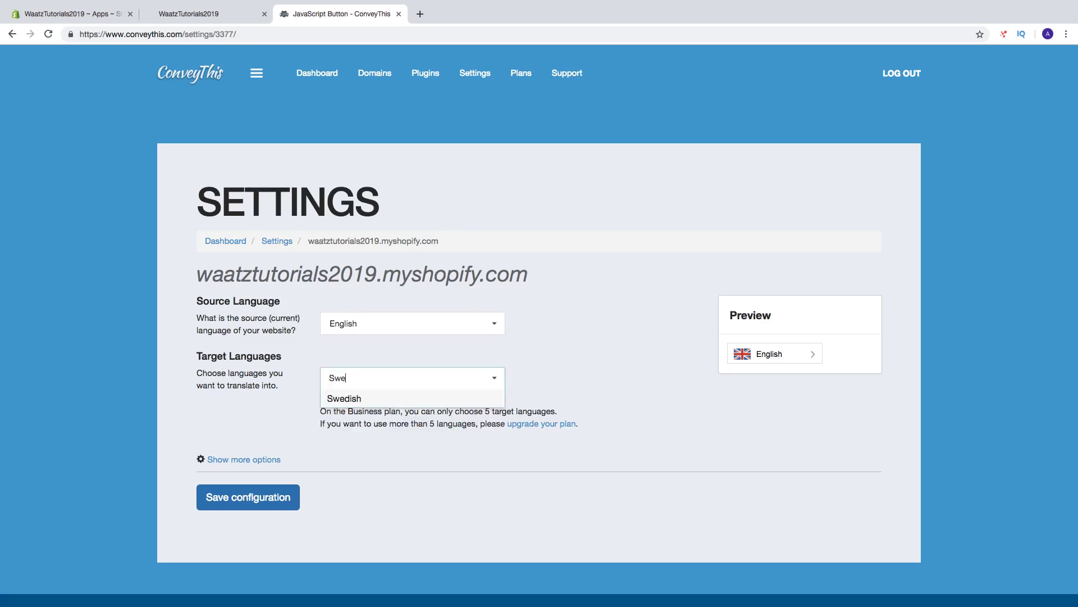
{"action": "left_click", "coordinate": [399, 400]}
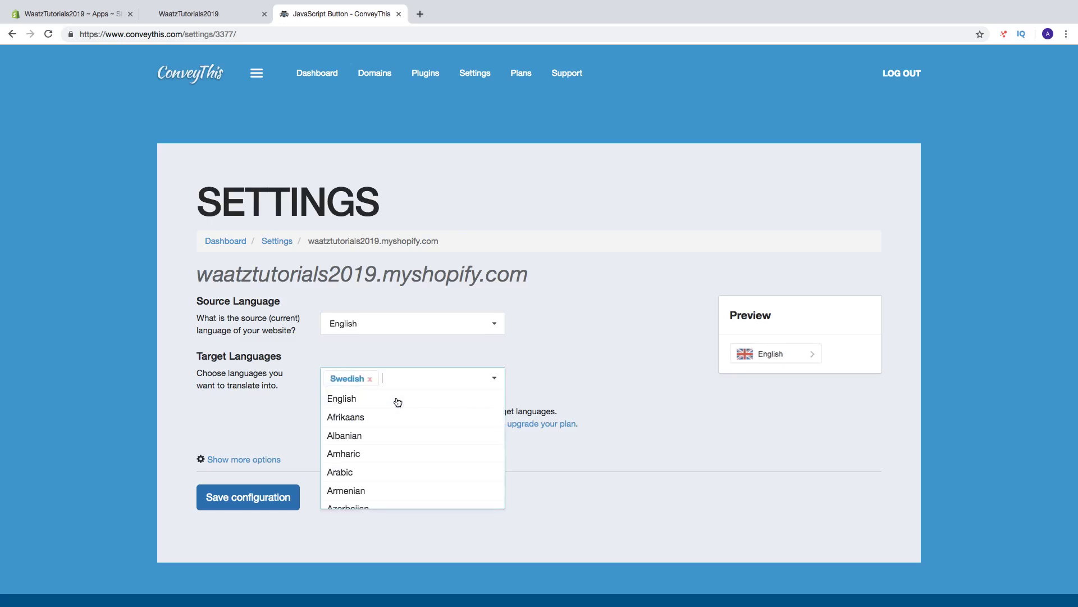
{"action": "left_click", "coordinate": [575, 363]}
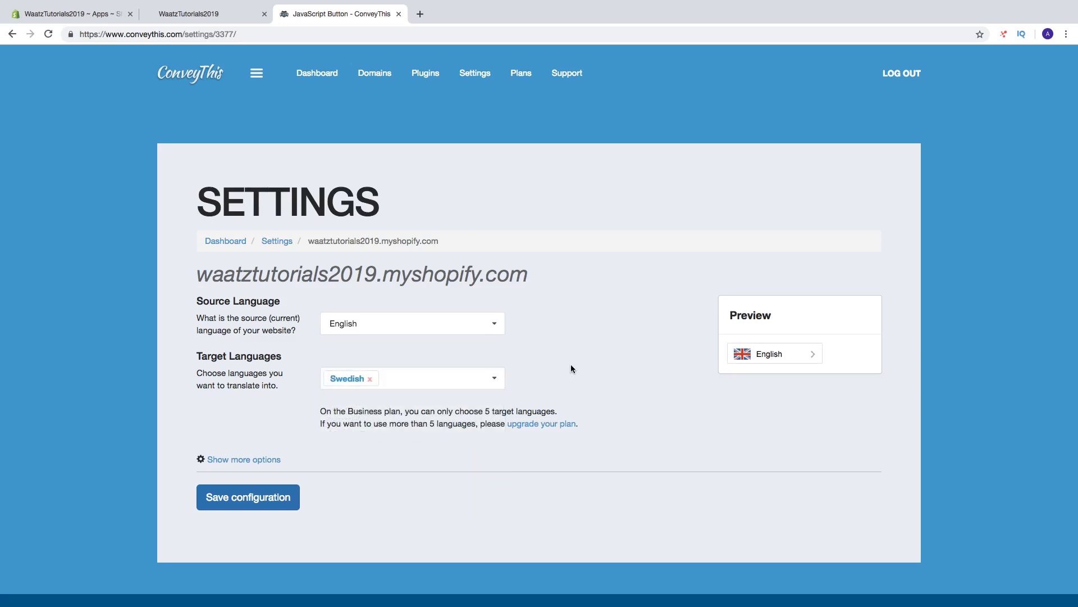
{"action": "left_click", "coordinate": [801, 354]}
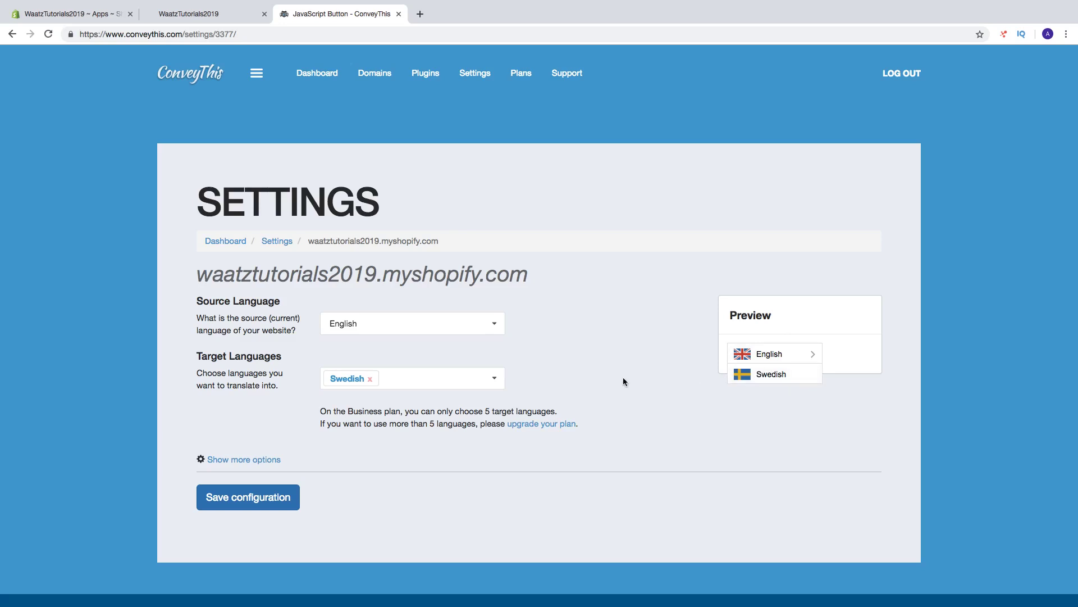
Step: Add Norwegian and Spanish to the target languages and expand the preview's language list
{"action": "left_click", "coordinate": [451, 379]}
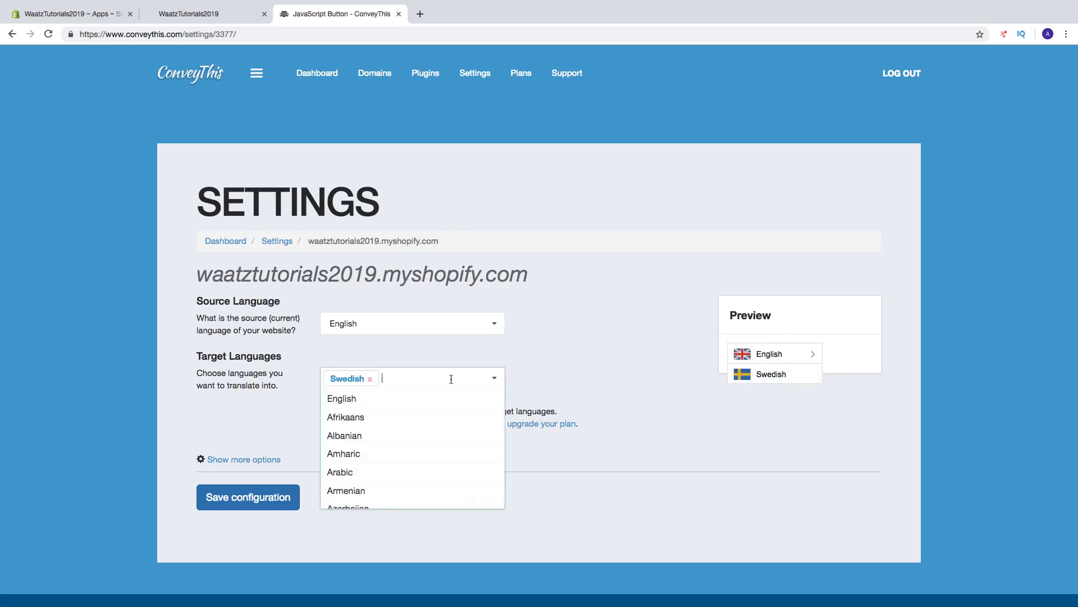
{"action": "type", "text": "Nor"}
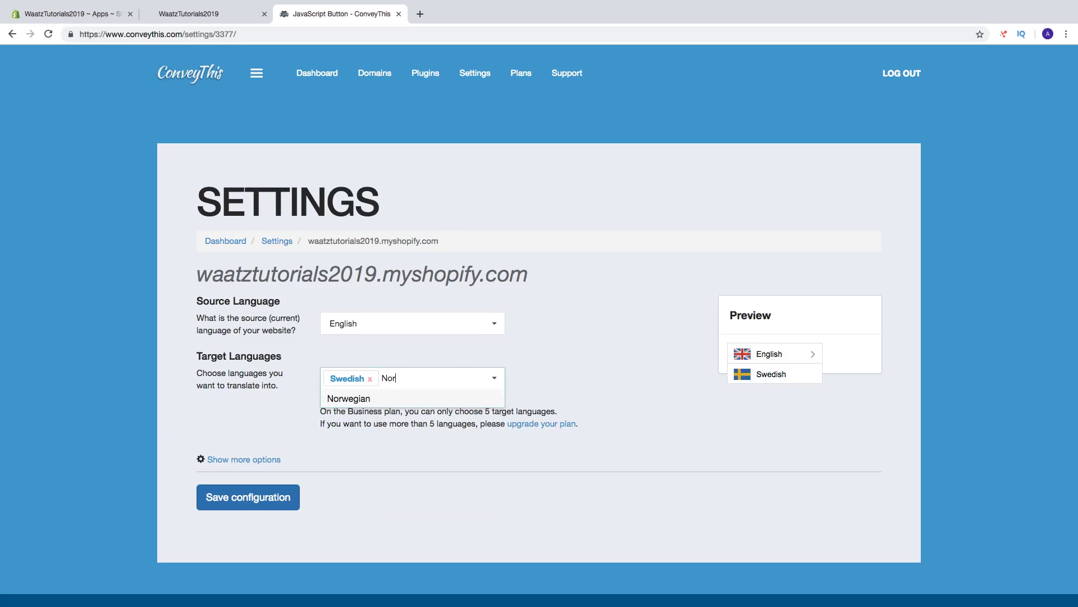
{"action": "left_click", "coordinate": [424, 398]}
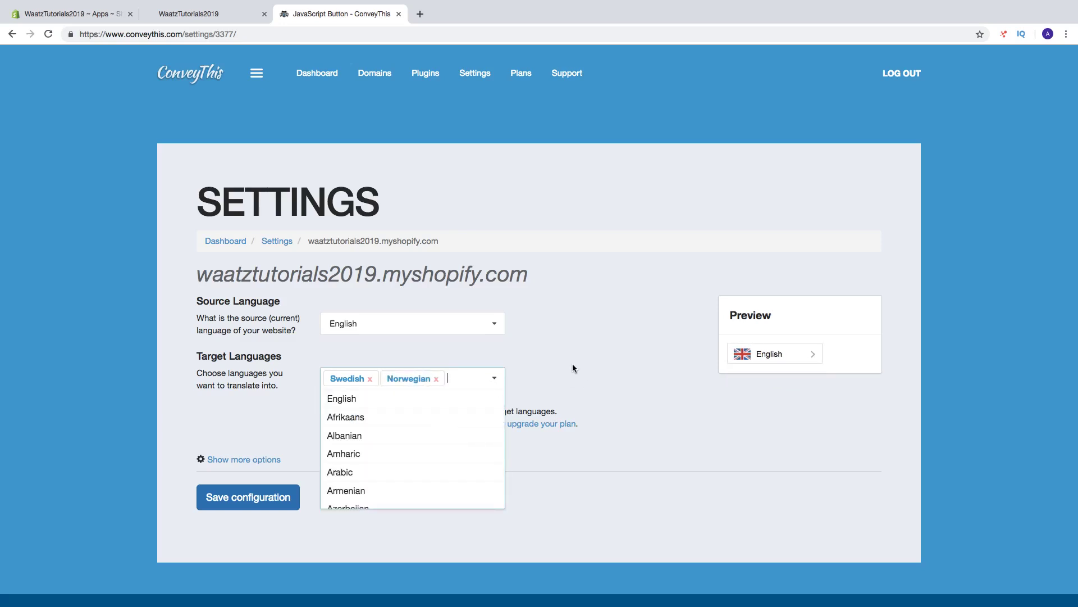
{"action": "type", "text": "Spa"}
{"action": "left_click", "coordinate": [463, 400]}
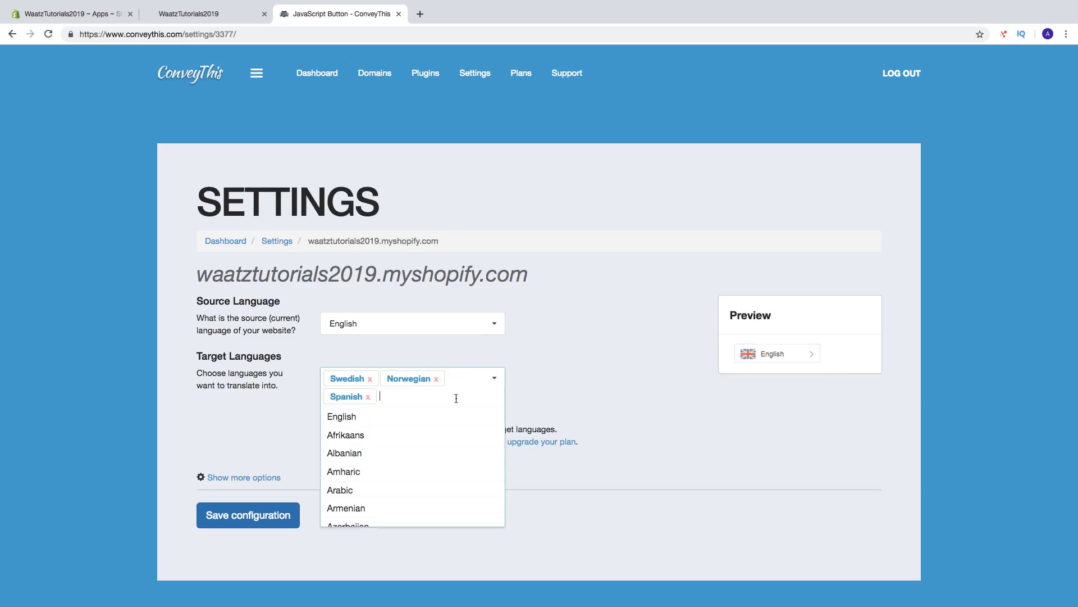
{"action": "left_click", "coordinate": [658, 329]}
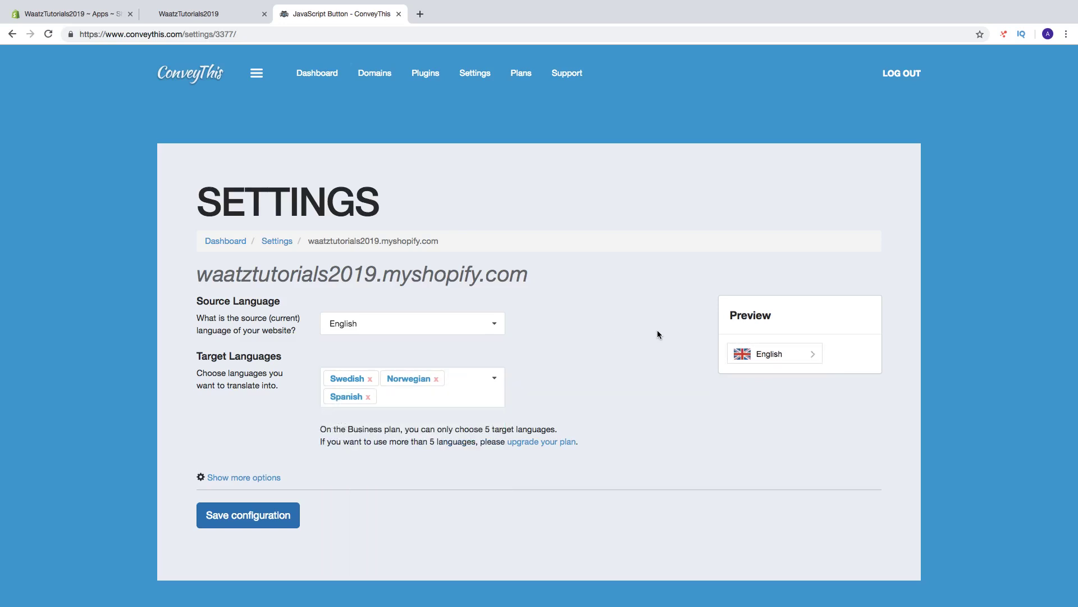
{"action": "left_click", "coordinate": [802, 355]}
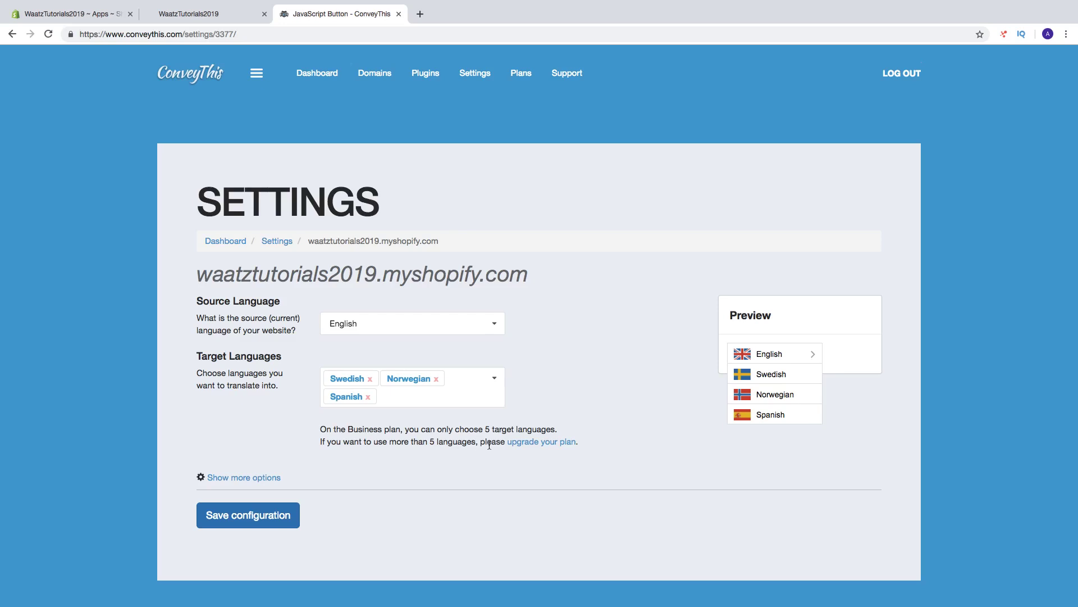
Step: Show the additional options for customizing the language button
{"action": "scroll", "coordinate": [488, 453], "scroll_direction": "down", "scroll_amount": 1}
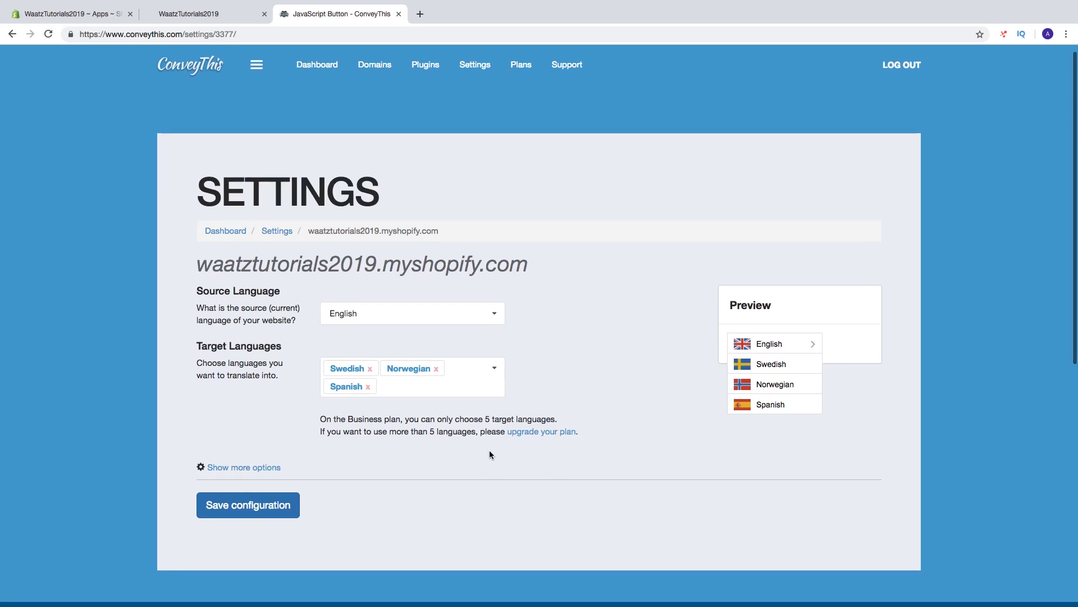
{"action": "left_click", "coordinate": [240, 469]}
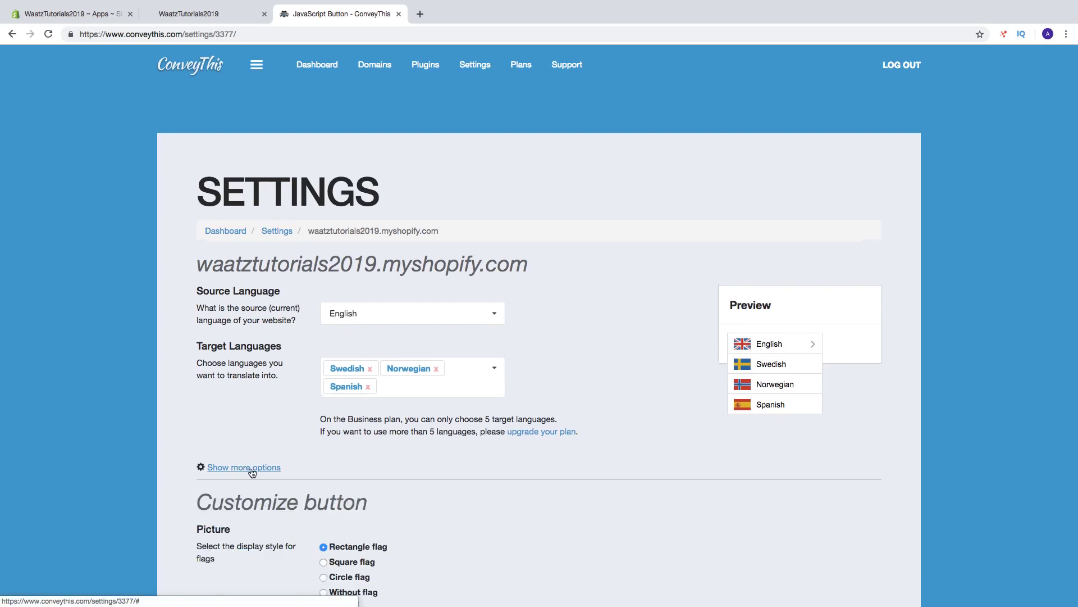
{"action": "scroll", "coordinate": [247, 359], "scroll_direction": "down", "scroll_amount": 3}
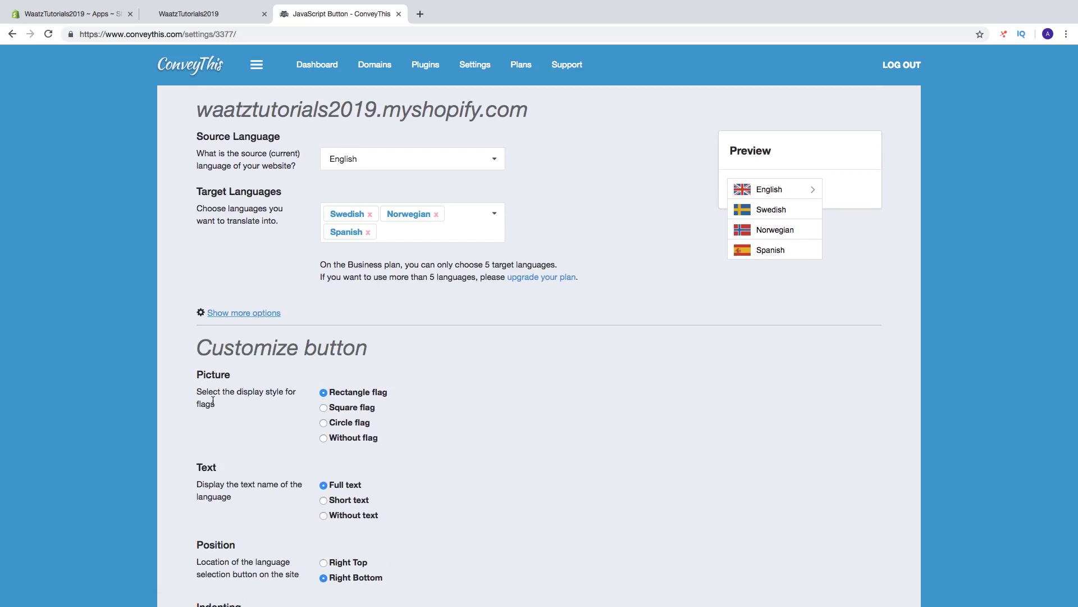
Step: Preview the language button with square flags, circle flags and without flags, and return the picture style to Rectangle flag
{"action": "left_click", "coordinate": [324, 407]}
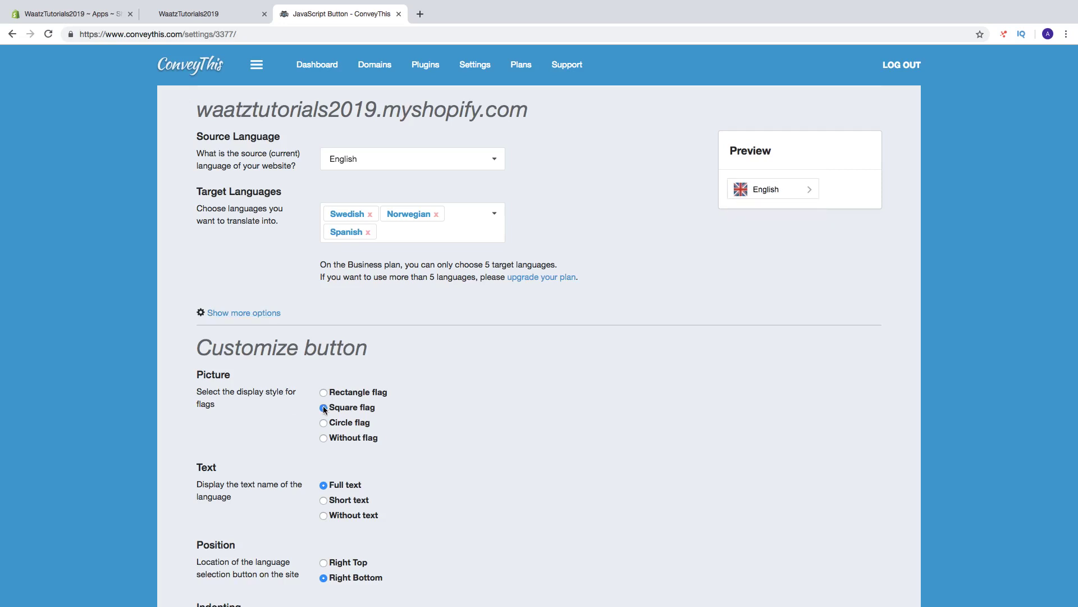
{"action": "left_click", "coordinate": [804, 190]}
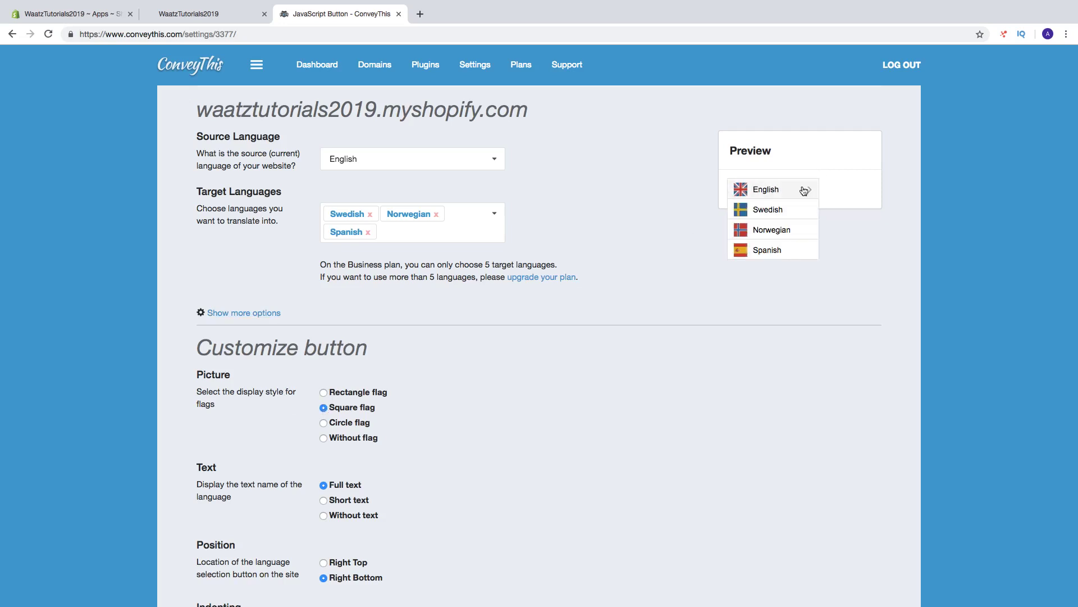
{"action": "left_click", "coordinate": [323, 423]}
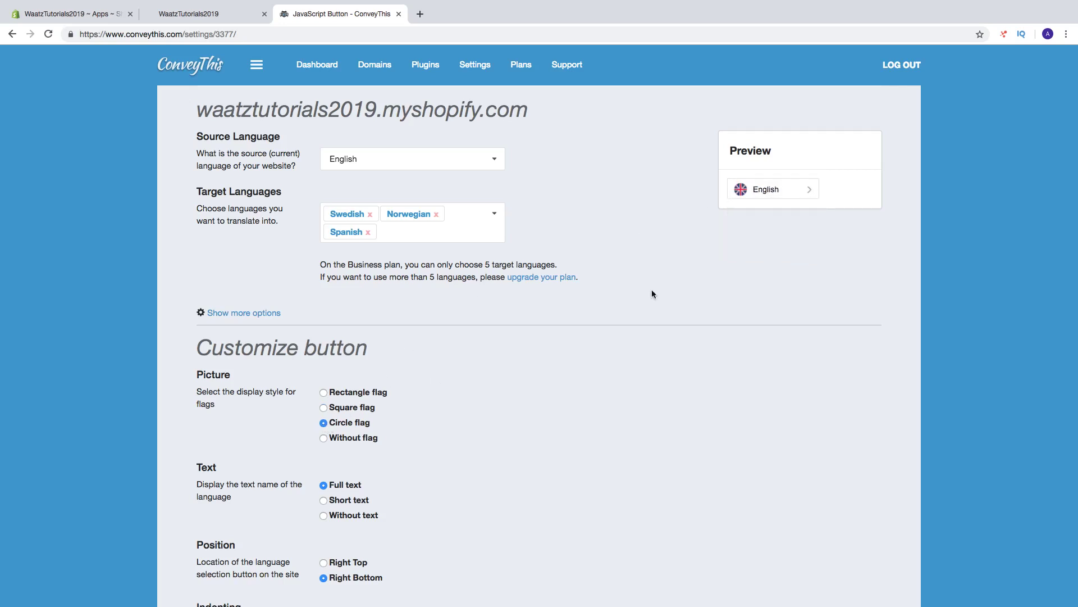
{"action": "left_click", "coordinate": [786, 193]}
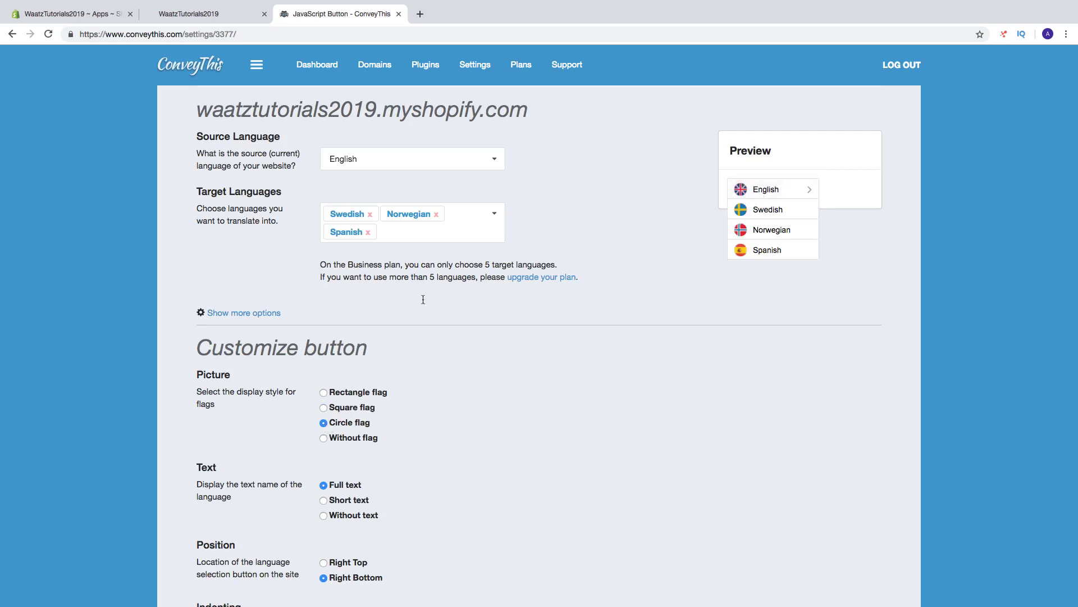
{"action": "left_click", "coordinate": [324, 438]}
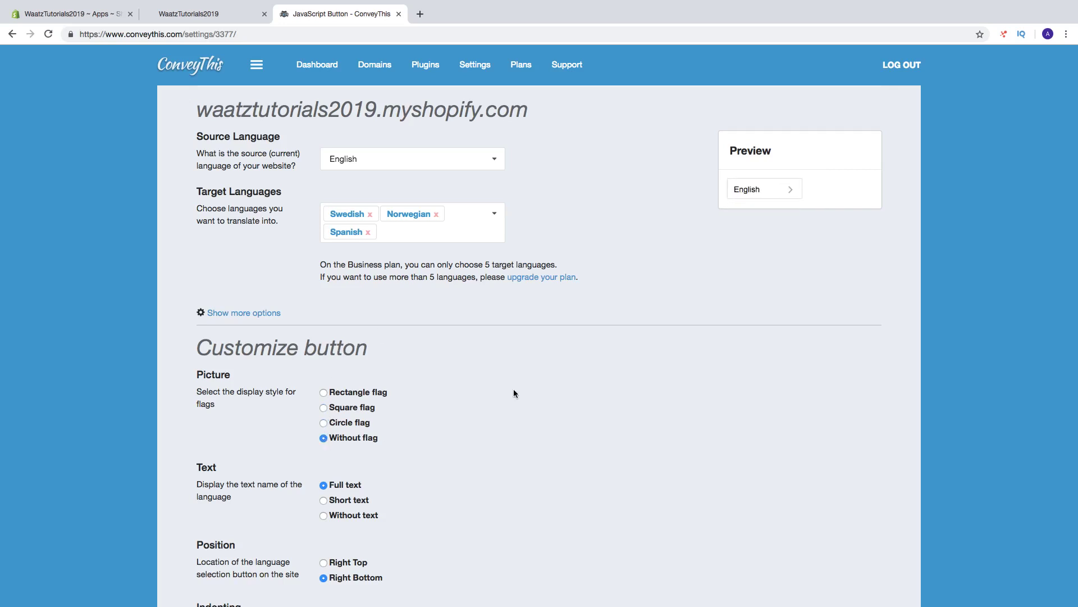
{"action": "left_click", "coordinate": [767, 193]}
{"action": "left_click", "coordinate": [768, 194]}
{"action": "left_click", "coordinate": [324, 393]}
Step: Preview the language button with short text and without text, and return the text display to Full text
{"action": "scroll", "coordinate": [318, 393], "scroll_direction": "down", "scroll_amount": 1}
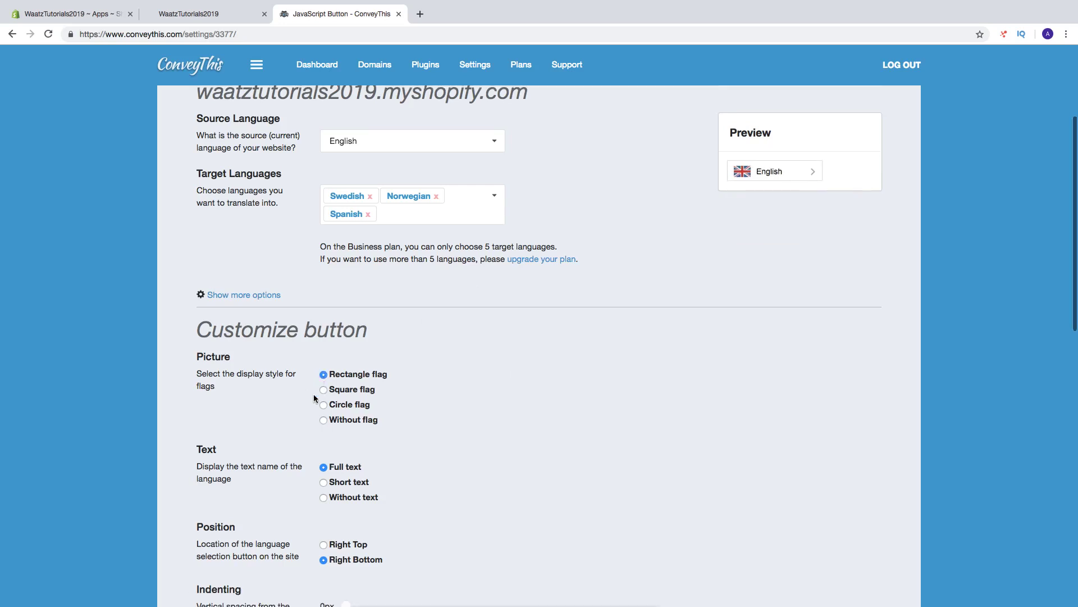
{"action": "scroll", "coordinate": [217, 444], "scroll_direction": "down", "scroll_amount": 2}
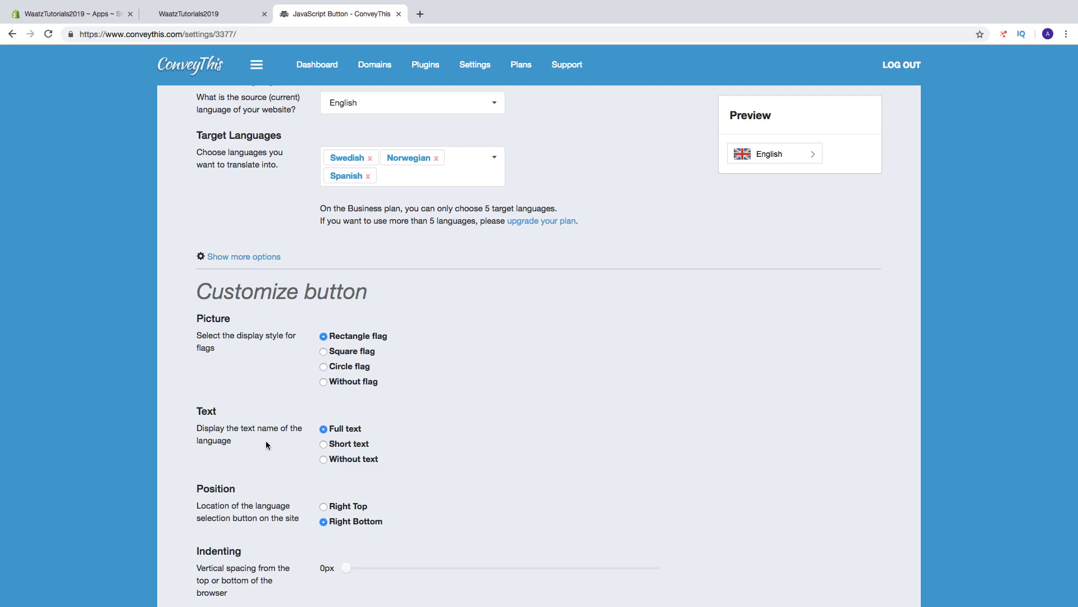
{"action": "scroll", "coordinate": [303, 443], "scroll_direction": "up", "scroll_amount": 1}
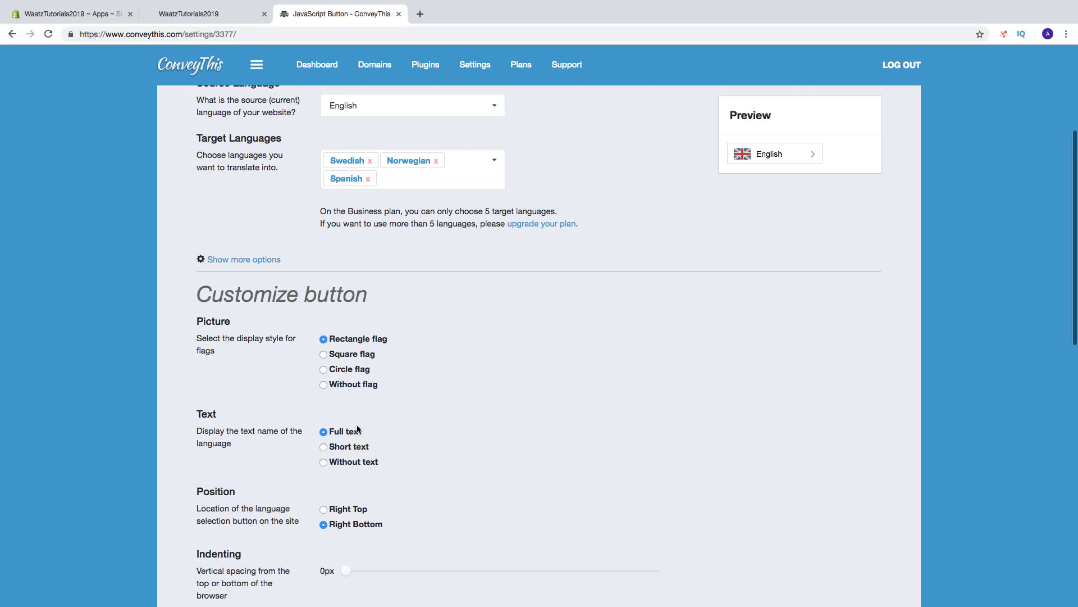
{"action": "left_click", "coordinate": [324, 450]}
{"action": "left_click", "coordinate": [787, 157]}
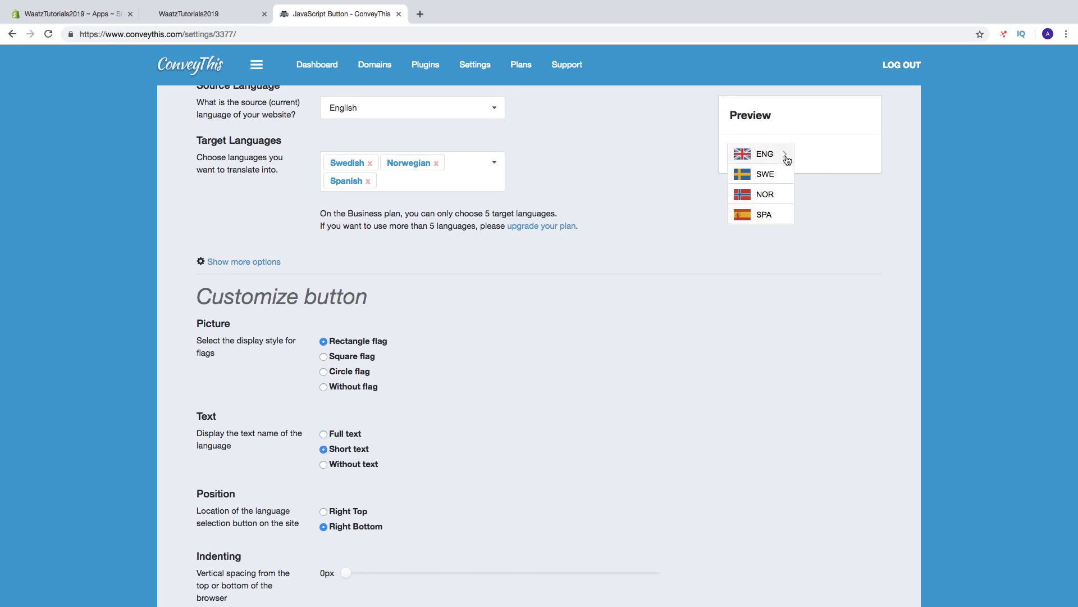
{"action": "left_click", "coordinate": [324, 465]}
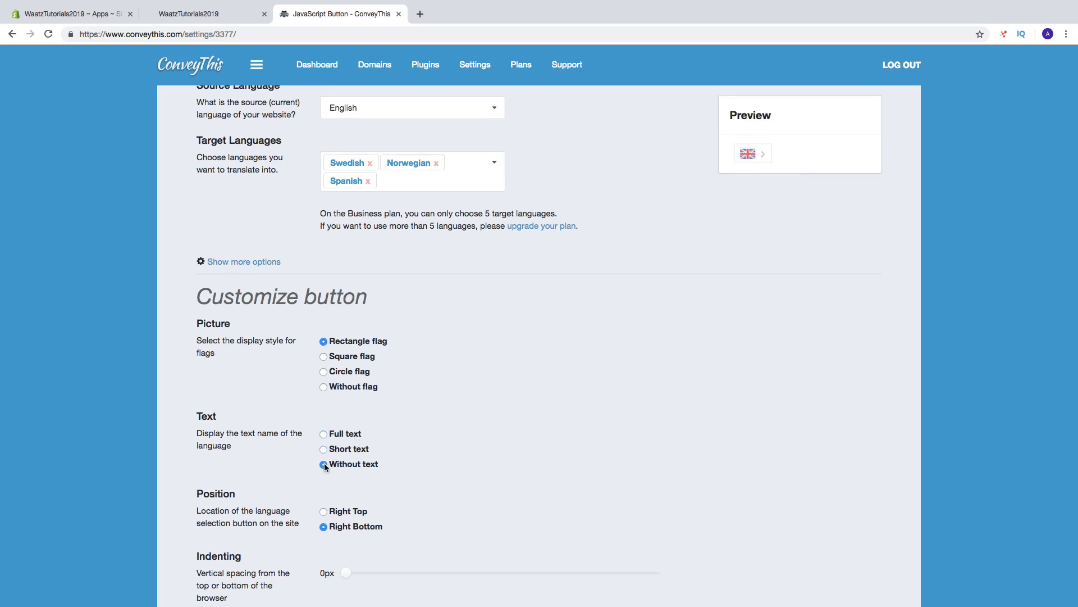
{"action": "left_click", "coordinate": [758, 159]}
{"action": "left_click", "coordinate": [324, 435]}
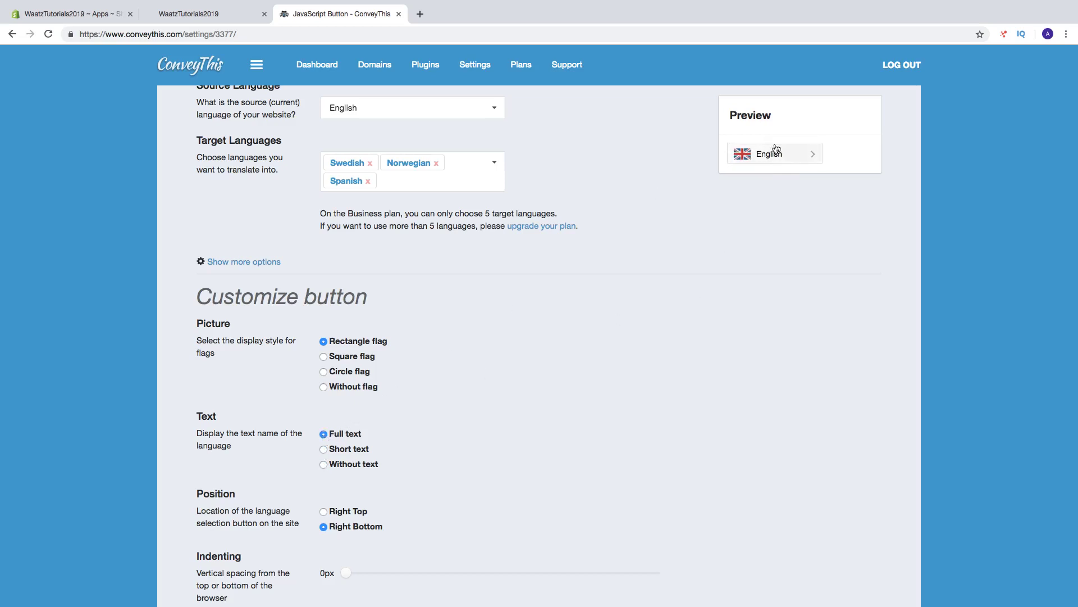
{"action": "mouse_move", "coordinate": [782, 153]}
Step: Set the language button's position to Right Top, save the configuration and check it on the reloaded storefront
{"action": "scroll", "coordinate": [380, 431], "scroll_direction": "down", "scroll_amount": 2}
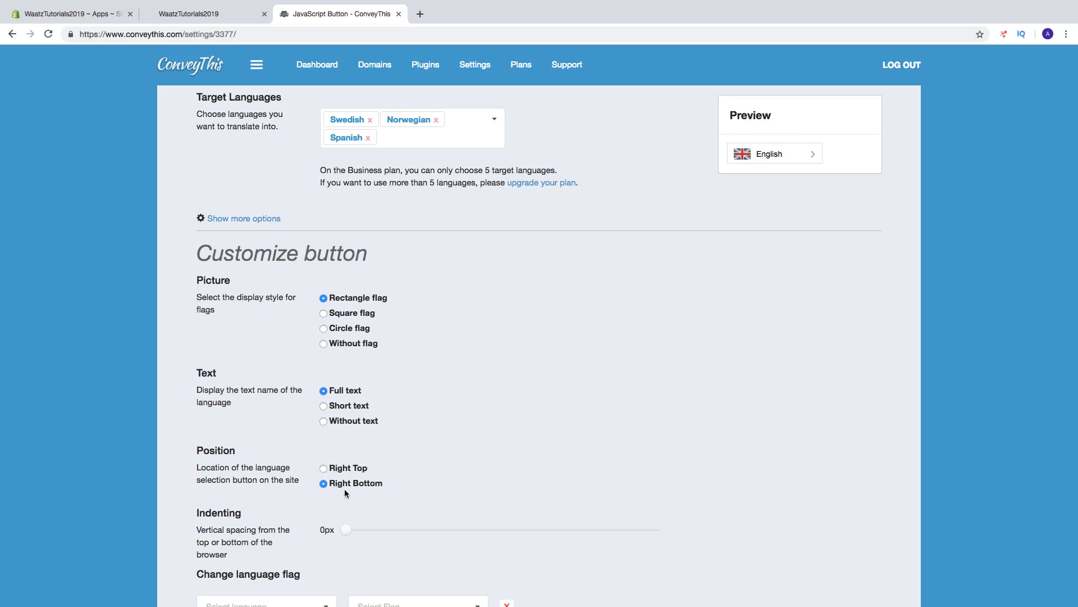
{"action": "left_click", "coordinate": [324, 468]}
{"action": "scroll", "coordinate": [325, 468], "scroll_direction": "down", "scroll_amount": 1}
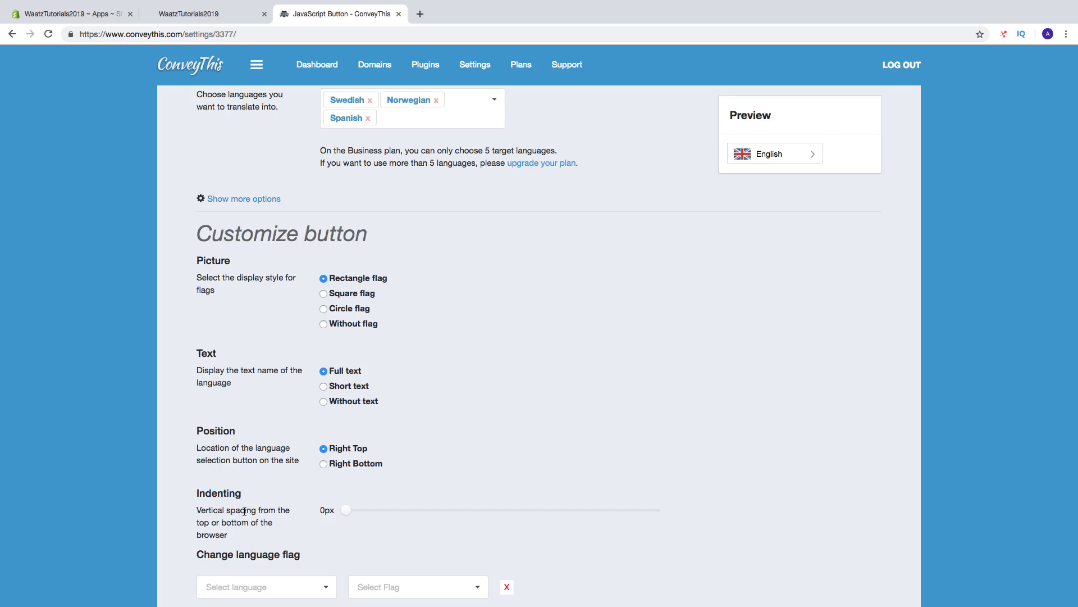
{"action": "scroll", "coordinate": [310, 513], "scroll_direction": "down", "scroll_amount": 3}
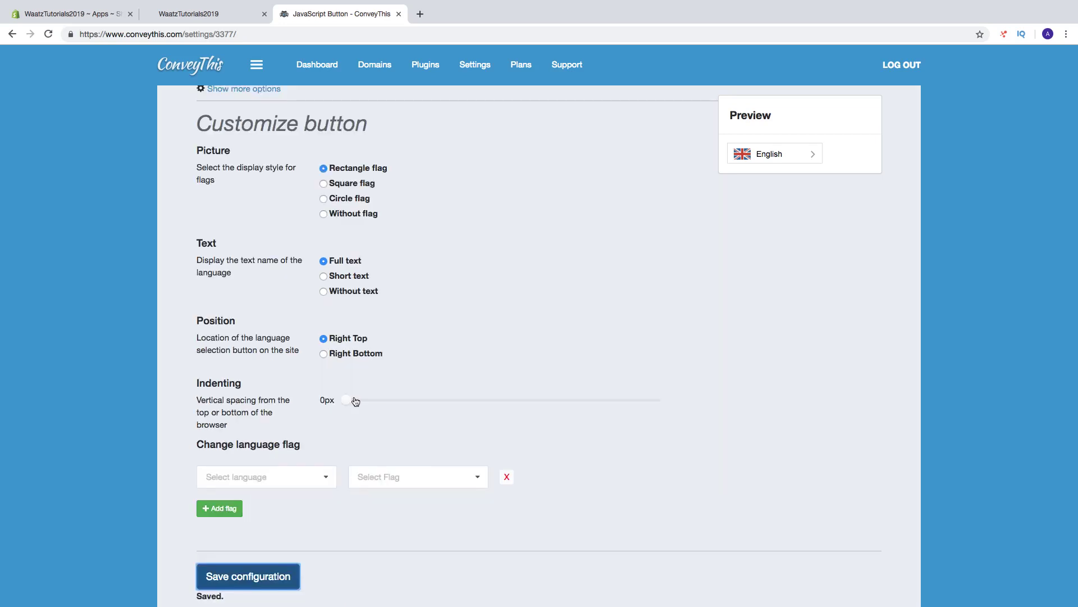
{"action": "left_click", "coordinate": [279, 582]}
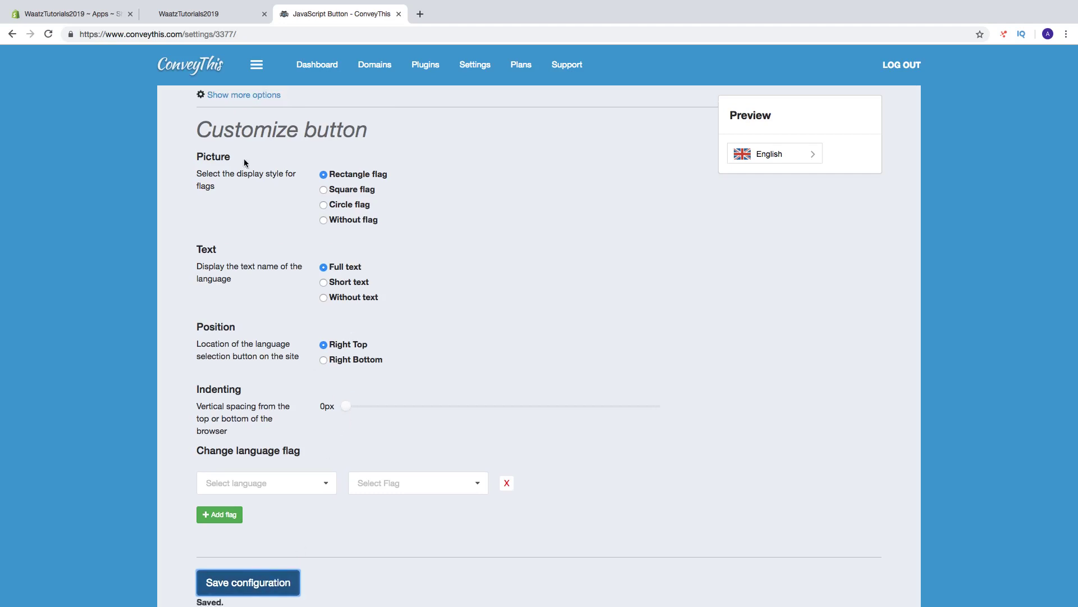
{"action": "left_click", "coordinate": [202, 14]}
{"action": "left_click", "coordinate": [52, 35]}
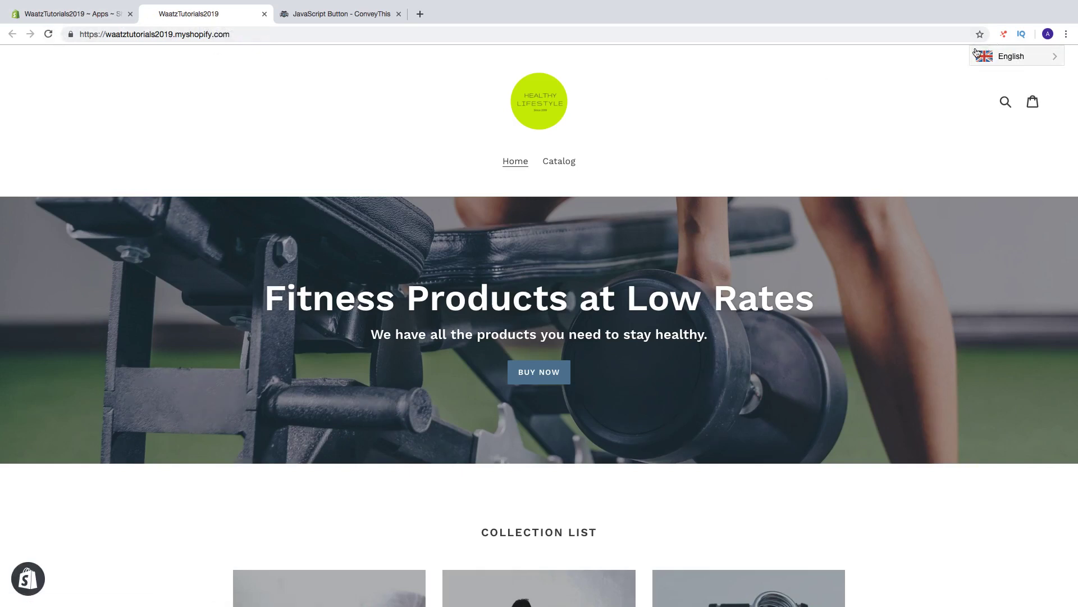
Step: Set the button's vertical indenting to 50px in the ConveyThis settings, save the configuration and check it on the reloaded storefront
{"action": "left_click", "coordinate": [340, 15]}
{"action": "left_click_drag", "start_coordinate": [348, 413], "coordinate": [400, 412]}
{"action": "left_click", "coordinate": [253, 588]}
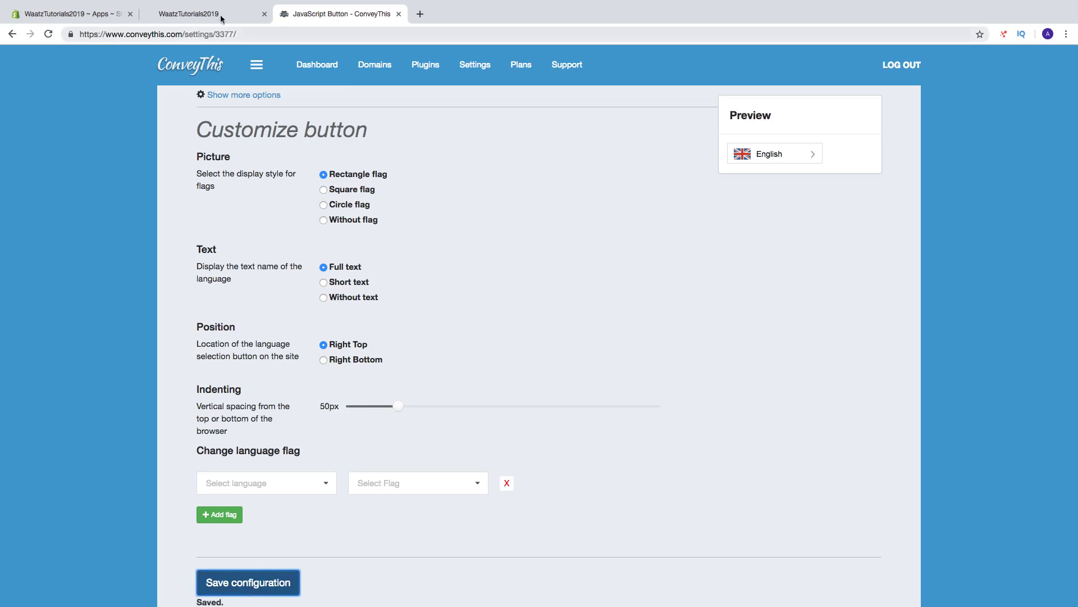
{"action": "left_click", "coordinate": [224, 15]}
{"action": "left_click", "coordinate": [53, 36]}
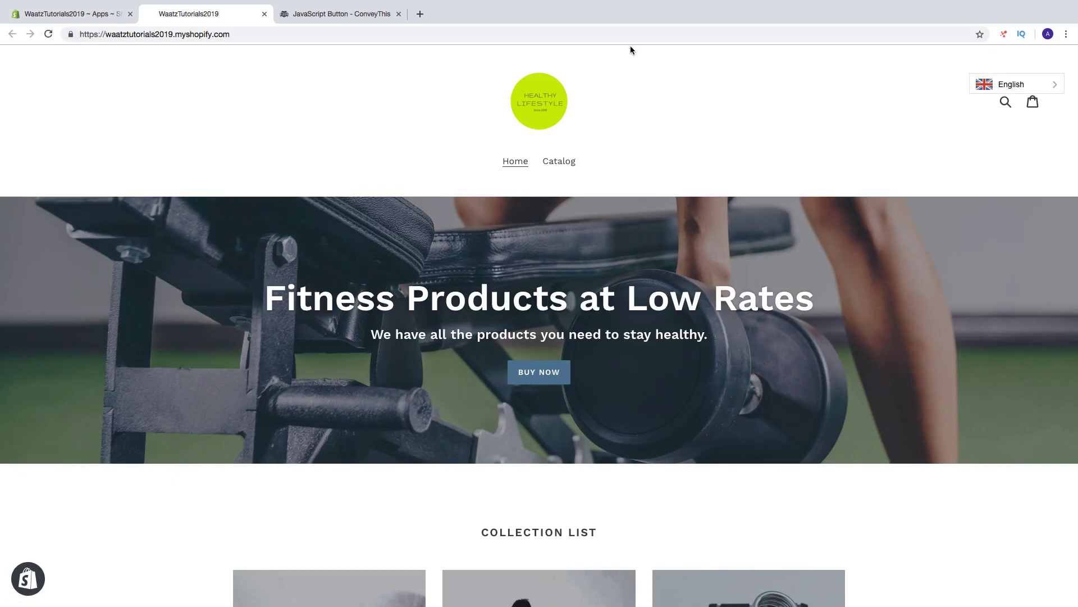
Step: In the ConveyThis settings, try the Bahamas flag for English on the language button
{"action": "left_click", "coordinate": [329, 17]}
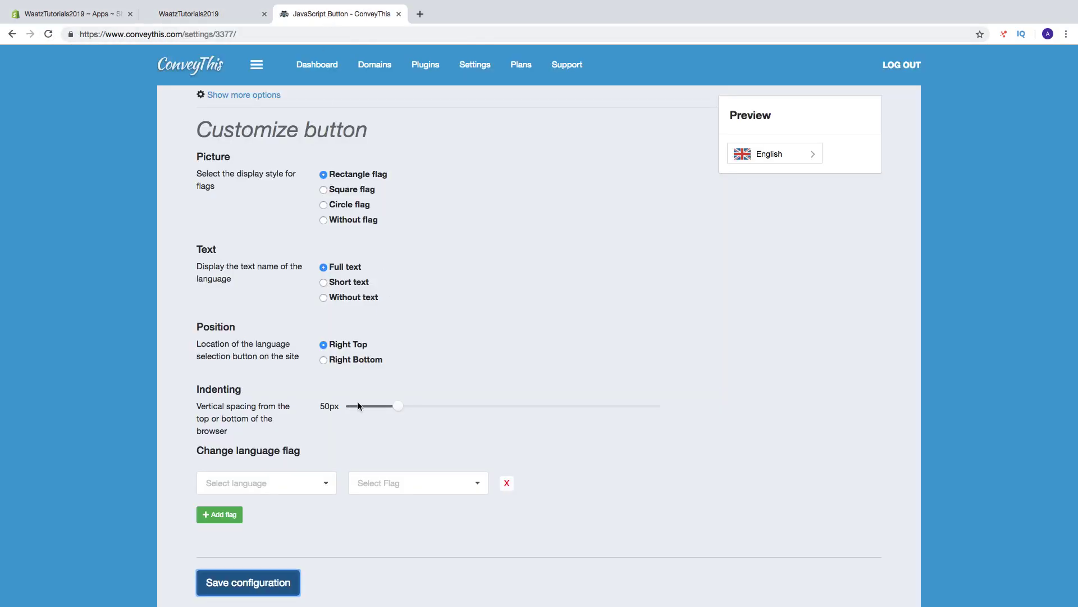
{"action": "scroll", "coordinate": [376, 441], "scroll_direction": "down", "scroll_amount": 2}
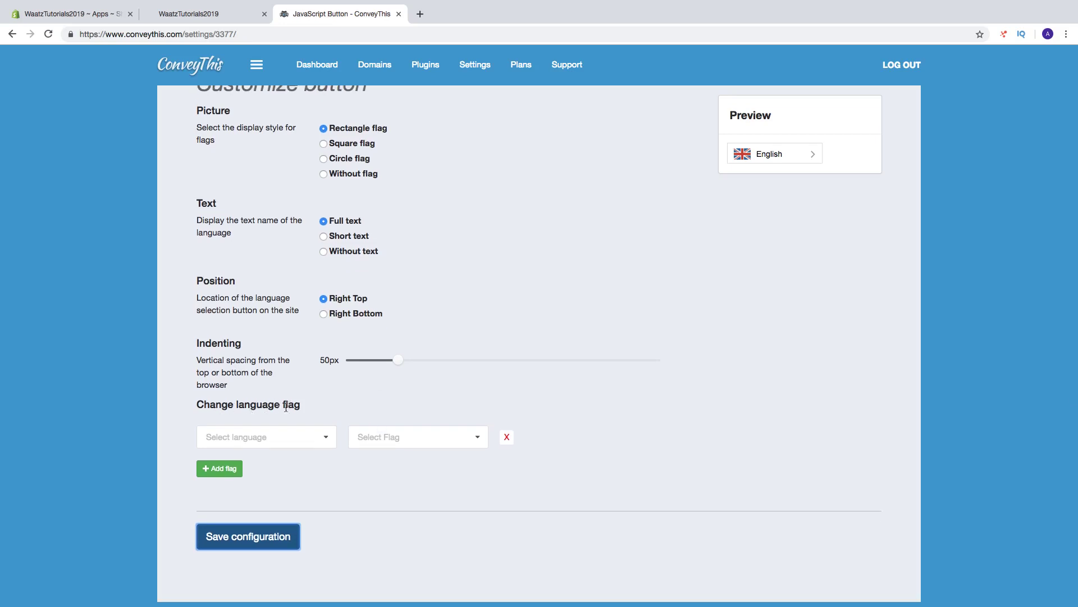
{"action": "left_click", "coordinate": [318, 443]}
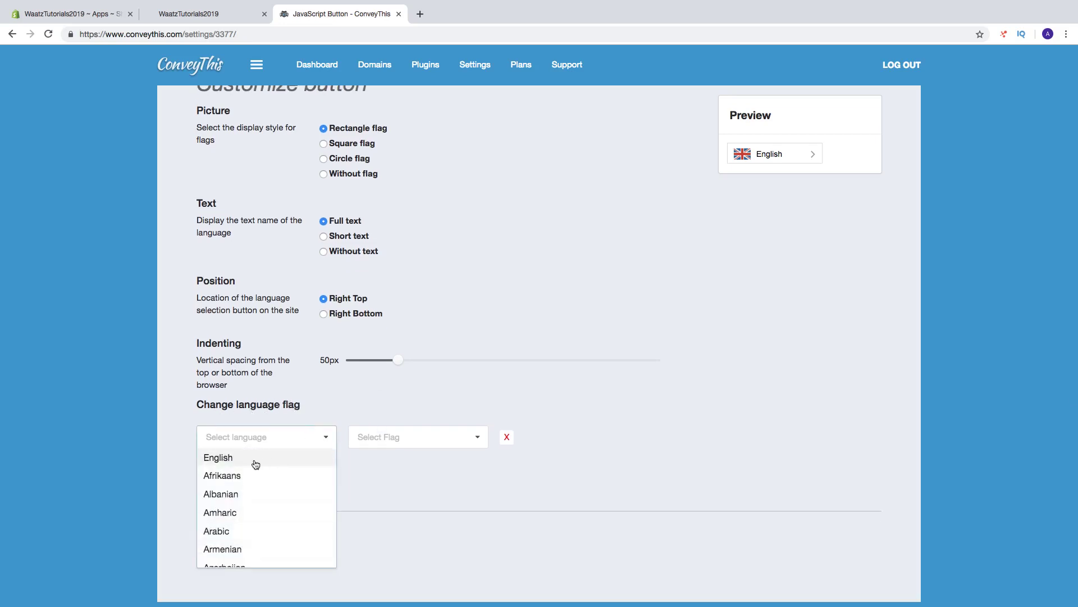
{"action": "left_click", "coordinate": [254, 459]}
{"action": "left_click", "coordinate": [470, 440]}
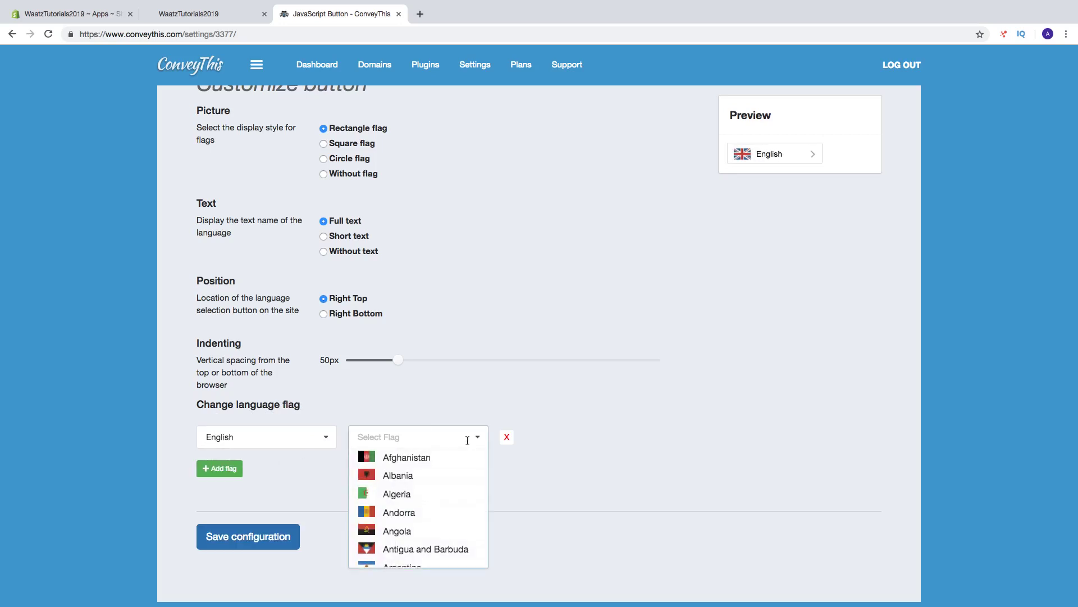
{"action": "scroll", "coordinate": [458, 411], "scroll_direction": "down", "scroll_amount": 3}
{"action": "left_click", "coordinate": [435, 399]}
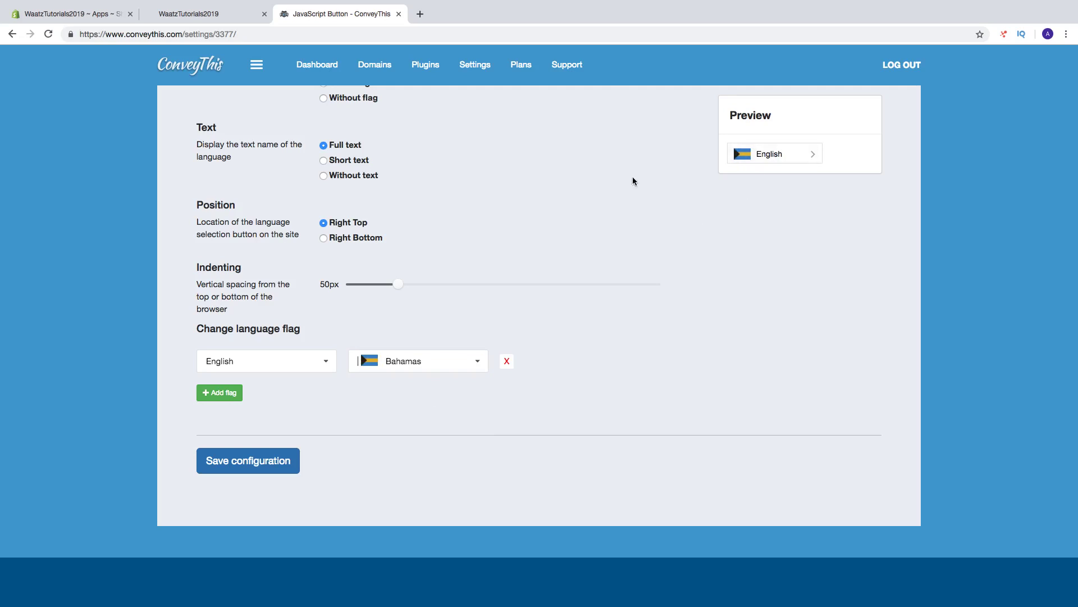
Step: Remove the custom flag assigned to English and save the configuration
{"action": "left_click", "coordinate": [505, 363]}
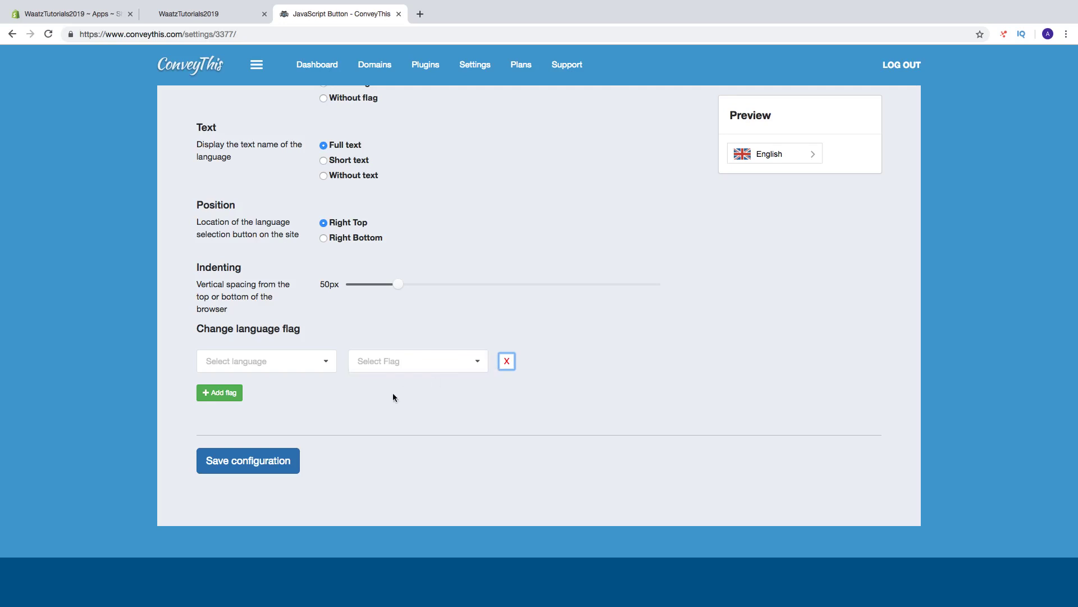
{"action": "left_click", "coordinate": [268, 467]}
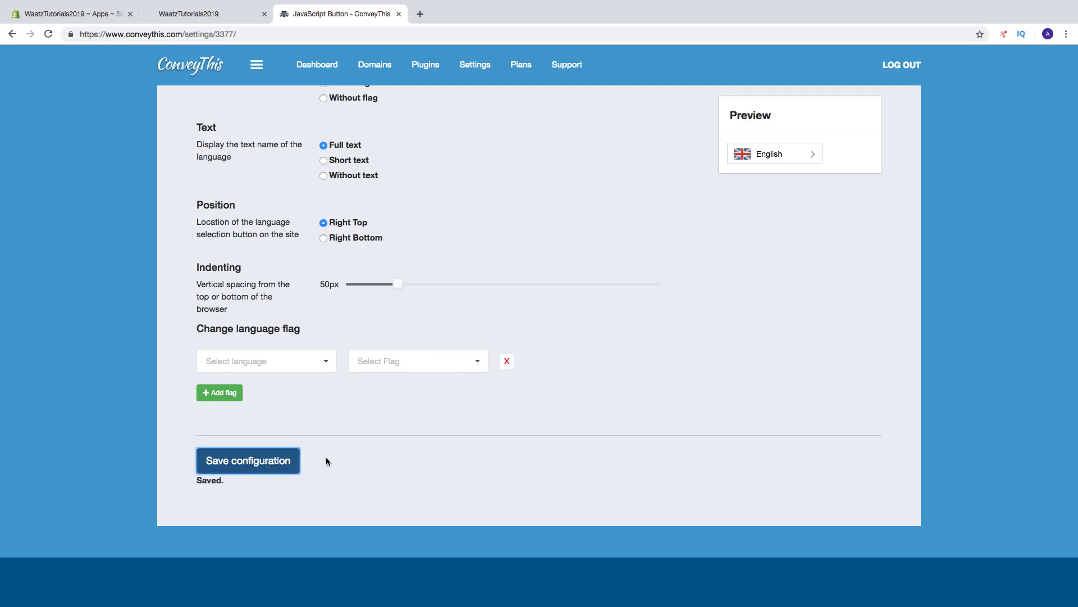
{"action": "scroll", "coordinate": [320, 427], "scroll_direction": "up", "scroll_amount": 10}
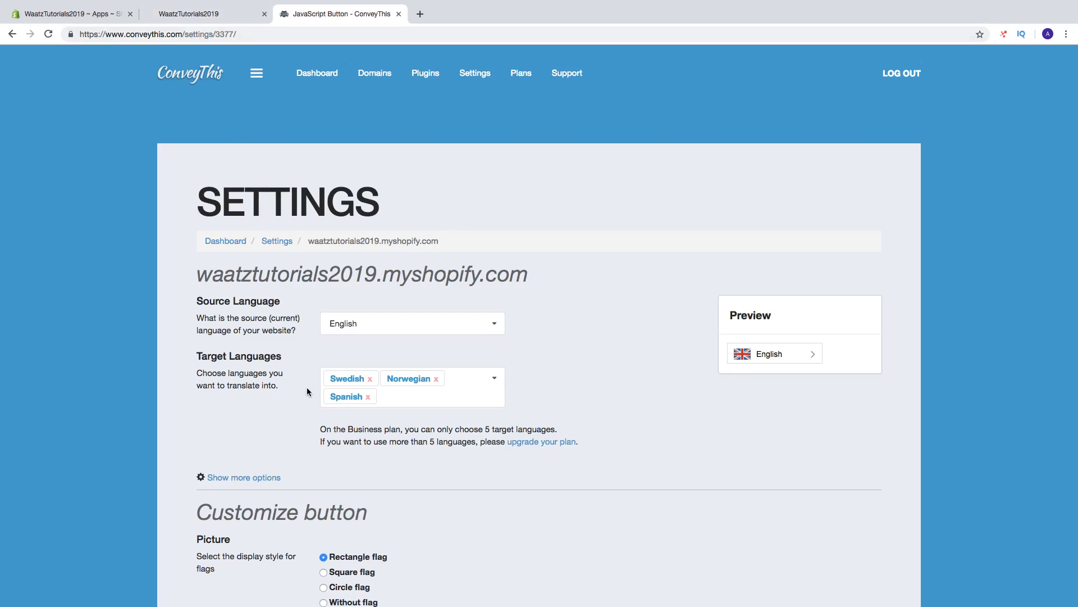
Step: Reload the storefront and switch its language from English to Swedish
{"action": "left_click", "coordinate": [203, 13]}
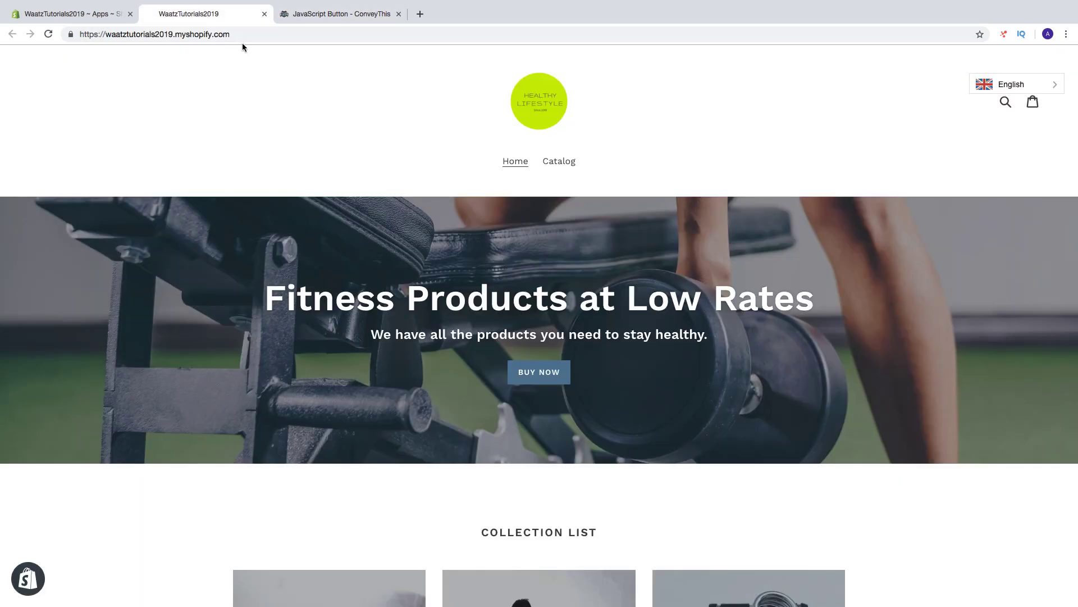
{"action": "left_click", "coordinate": [49, 35]}
{"action": "left_click", "coordinate": [1018, 87]}
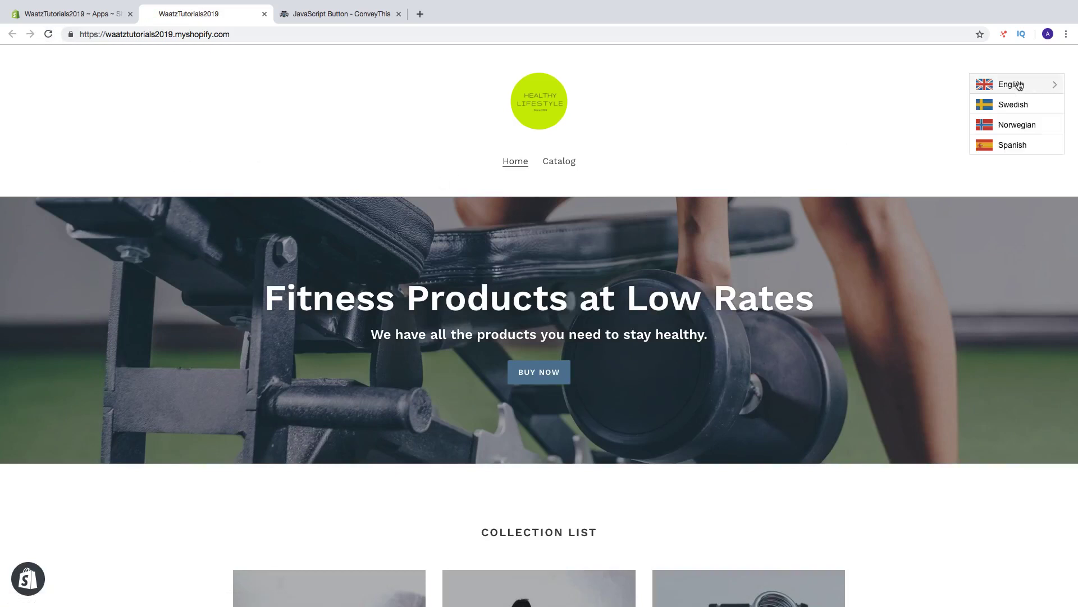
{"action": "left_click", "coordinate": [1016, 105]}
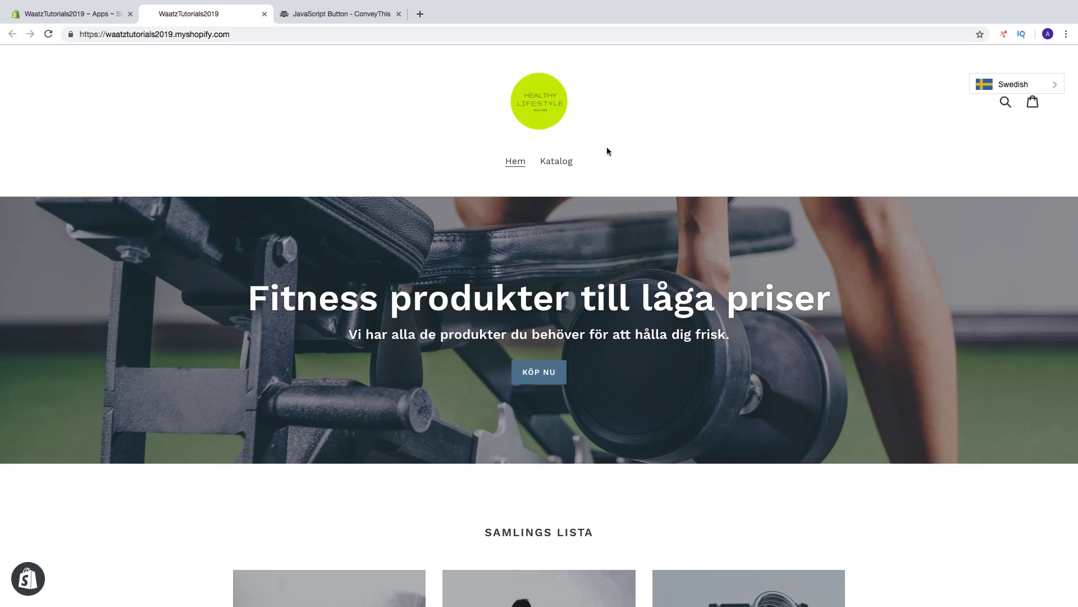
Step: Examine the Swedish translation of the storefront's home page, from the banner and collections to the products and footer
{"action": "scroll", "coordinate": [539, 153], "scroll_direction": "down", "scroll_amount": 5}
{"action": "scroll", "coordinate": [516, 153], "scroll_direction": "up", "scroll_amount": 3}
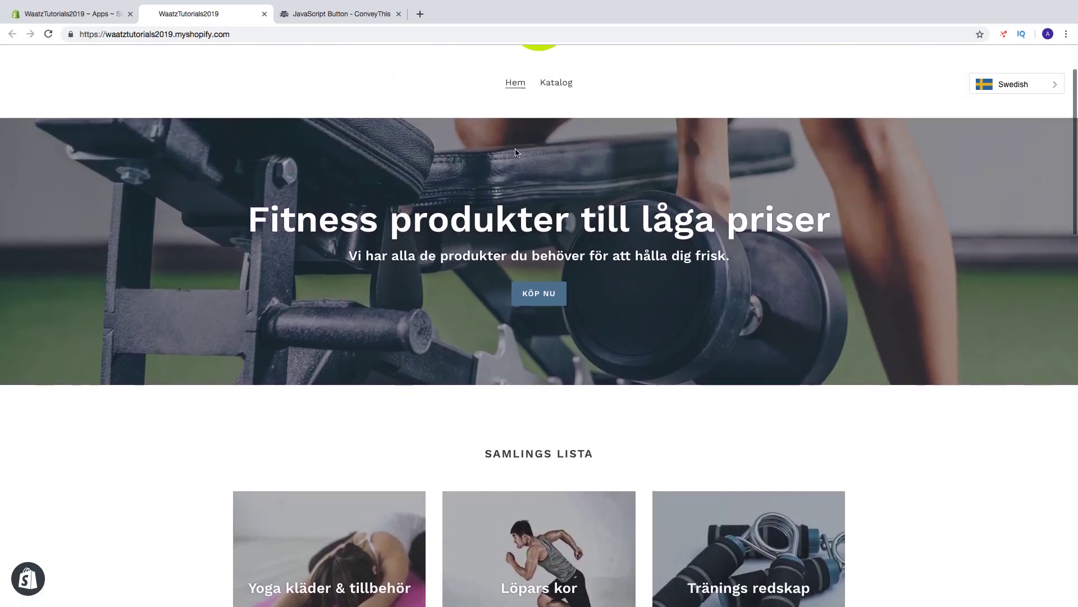
{"action": "scroll", "coordinate": [516, 152], "scroll_direction": "up", "scroll_amount": 1}
{"action": "scroll", "coordinate": [472, 354], "scroll_direction": "down", "scroll_amount": 1}
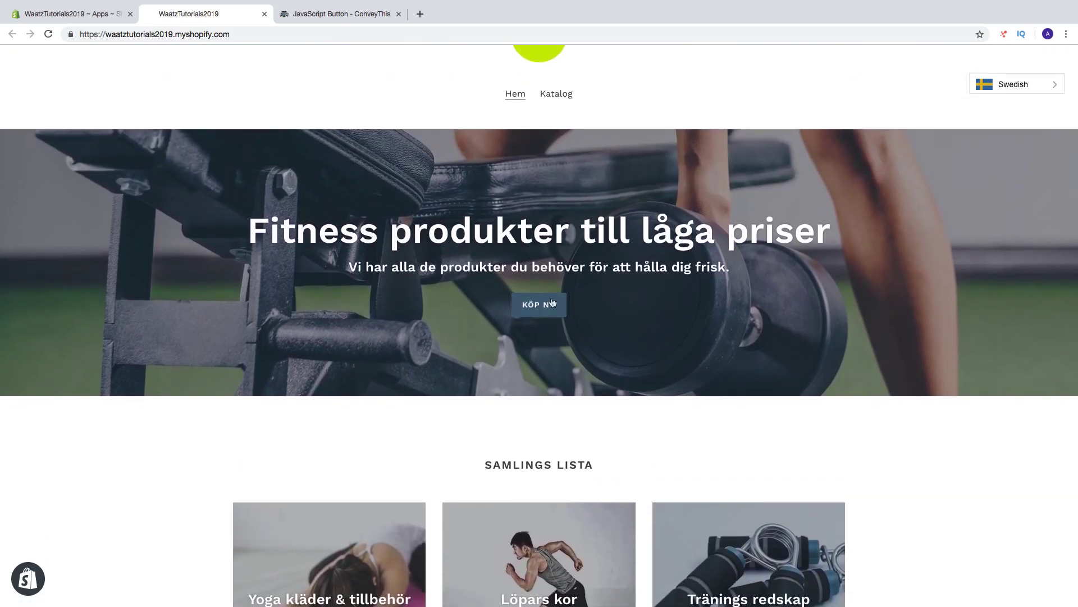
{"action": "scroll", "coordinate": [532, 354], "scroll_direction": "down", "scroll_amount": 2}
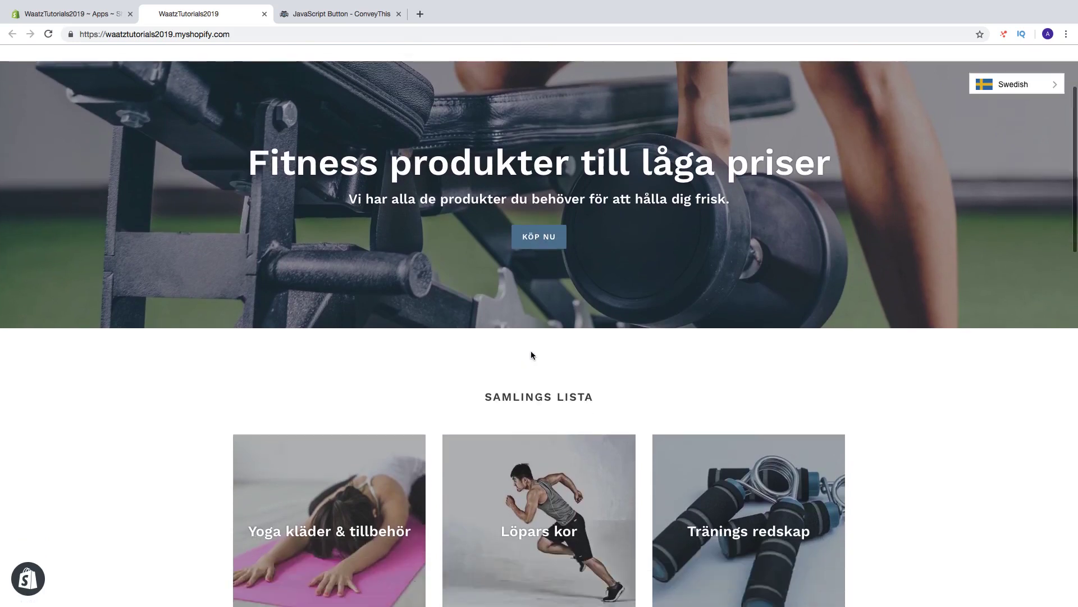
{"action": "scroll", "coordinate": [532, 355], "scroll_direction": "down", "scroll_amount": 2}
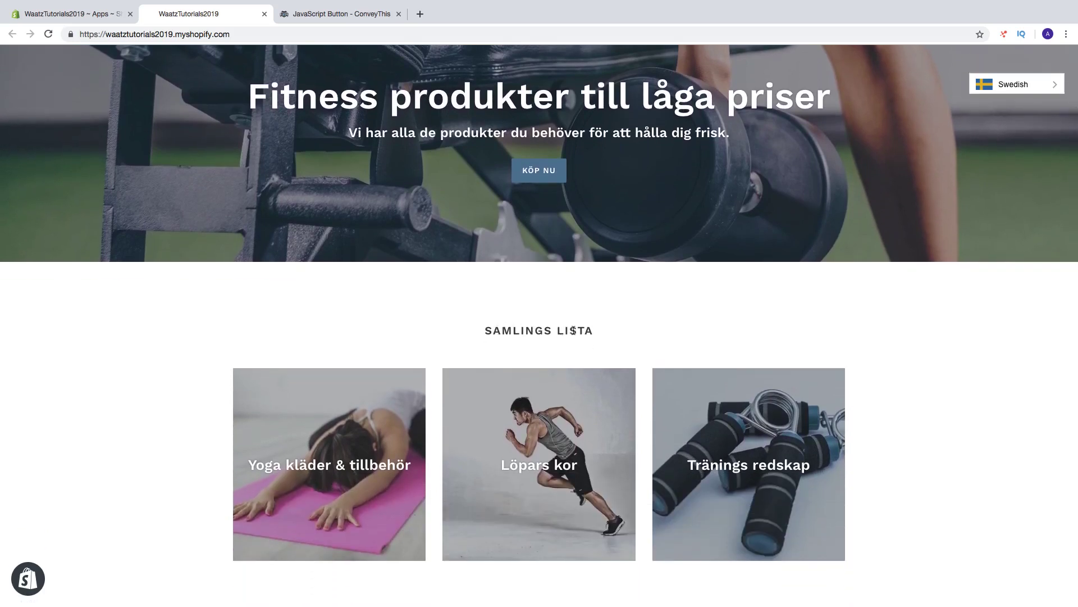
{"action": "scroll", "coordinate": [573, 331], "scroll_direction": "down", "scroll_amount": 3}
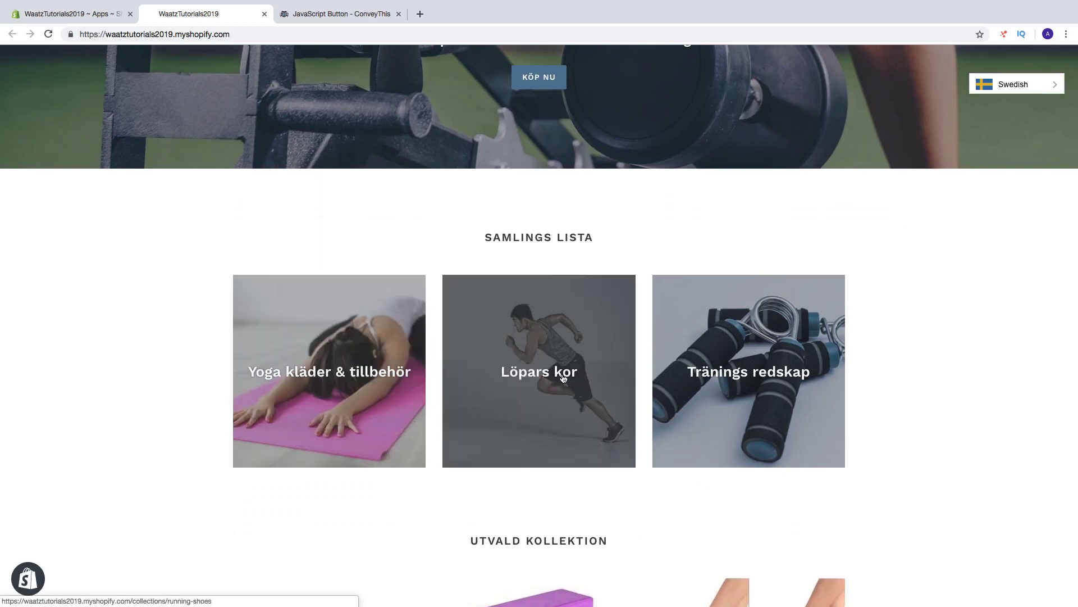
{"action": "scroll", "coordinate": [548, 393], "scroll_direction": "down", "scroll_amount": 12}
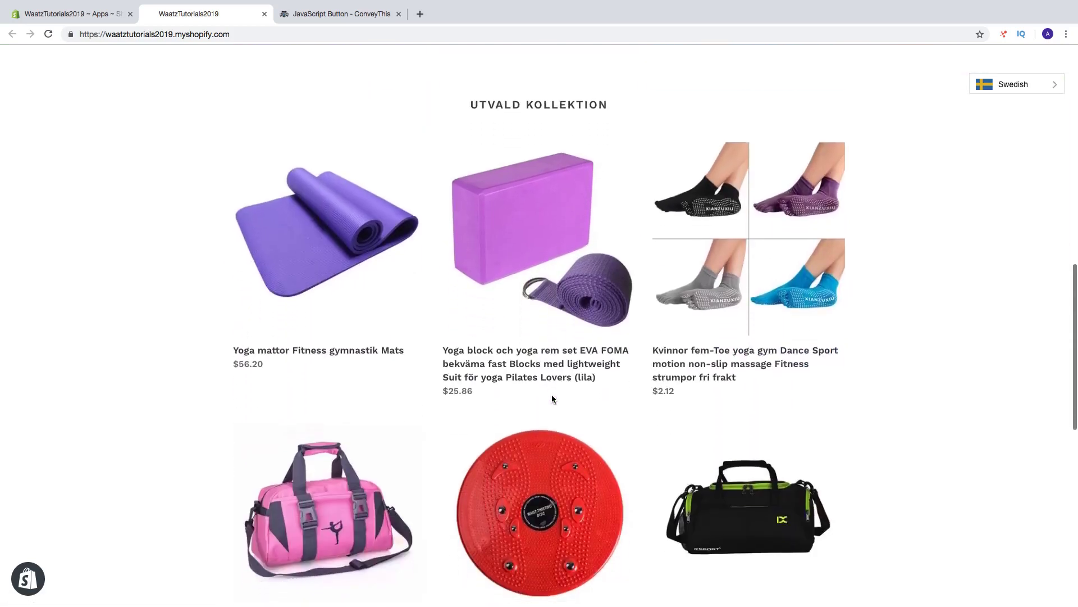
{"action": "scroll", "coordinate": [552, 399], "scroll_direction": "down", "scroll_amount": 3}
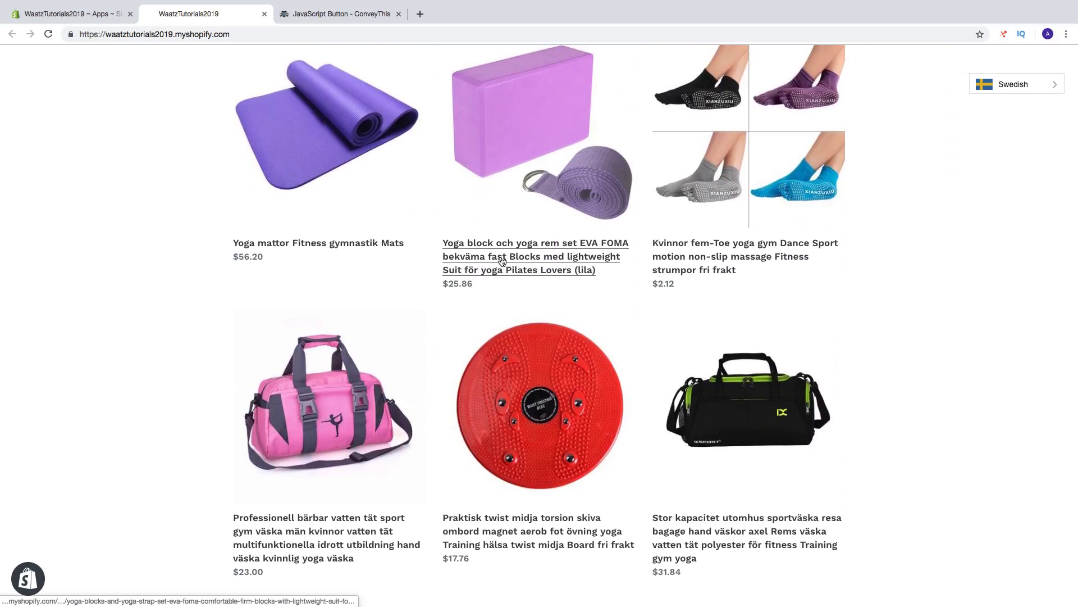
{"action": "scroll", "coordinate": [501, 261], "scroll_direction": "down", "scroll_amount": 11}
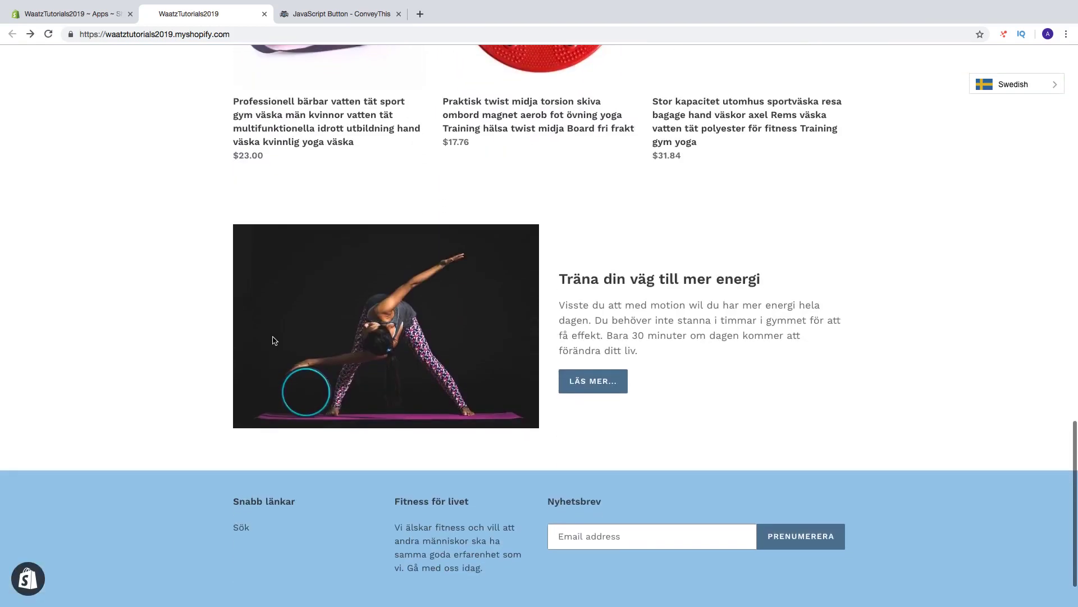
{"action": "scroll", "coordinate": [274, 340], "scroll_direction": "down", "scroll_amount": 2}
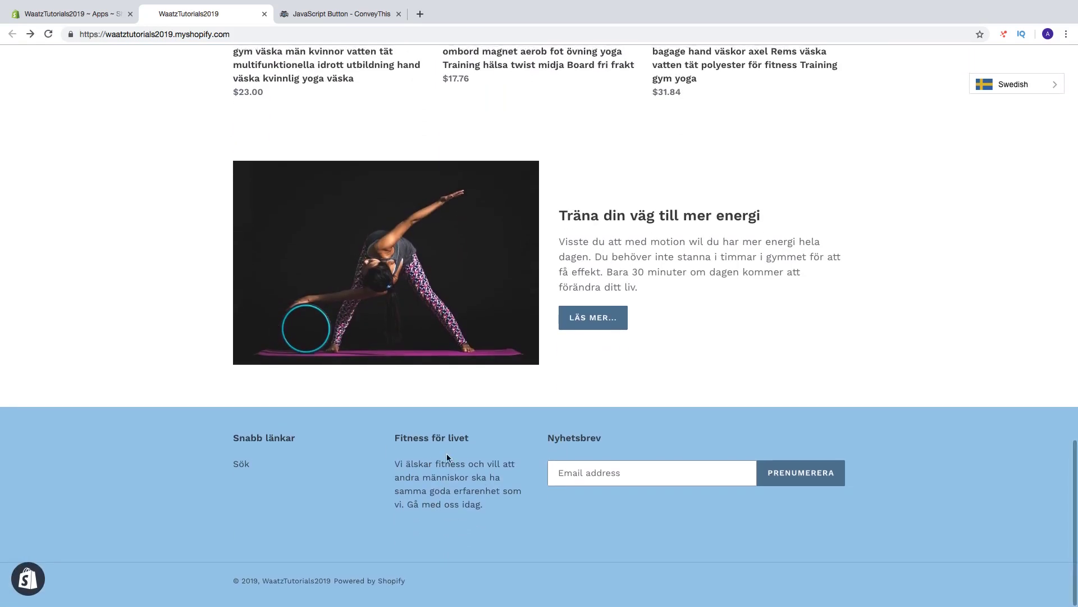
{"action": "scroll", "coordinate": [422, 431], "scroll_direction": "up", "scroll_amount": 20}
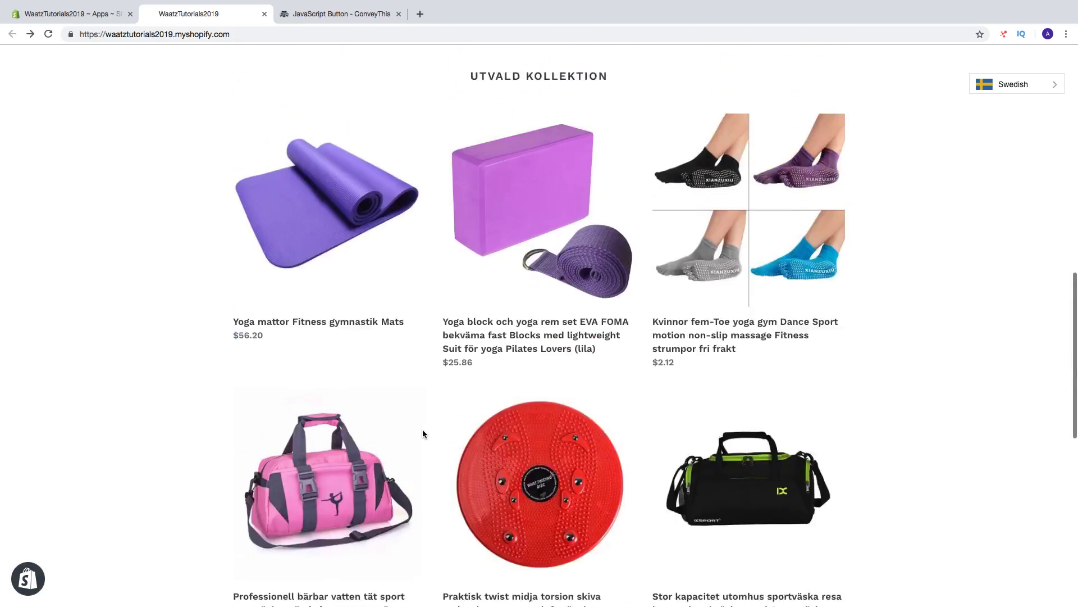
Step: Switch the storefront to Spanish and review the translated home page
{"action": "left_click", "coordinate": [1010, 91]}
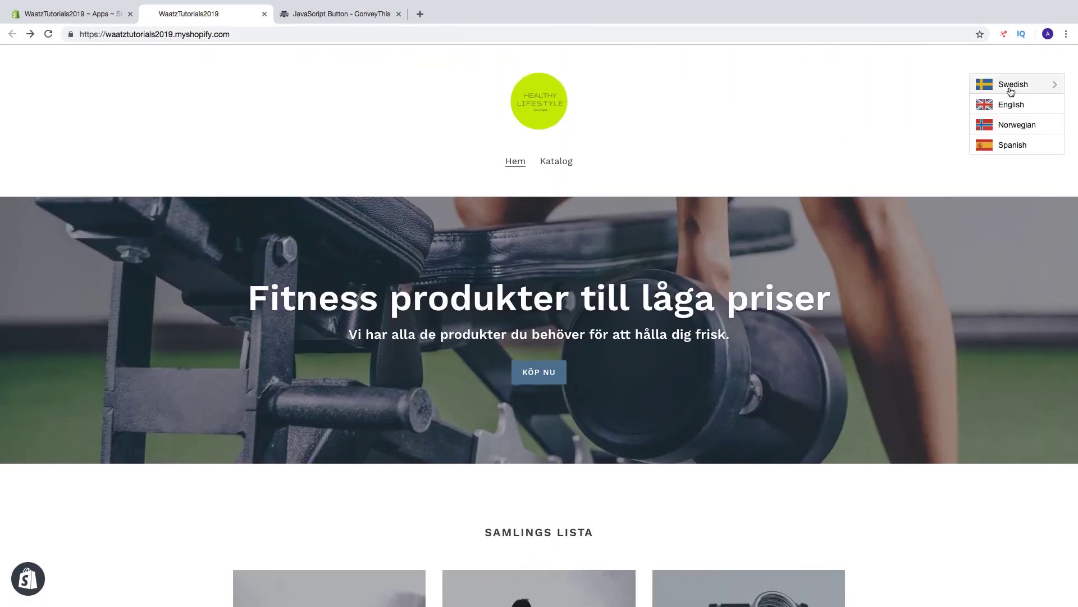
{"action": "left_click", "coordinate": [1012, 144]}
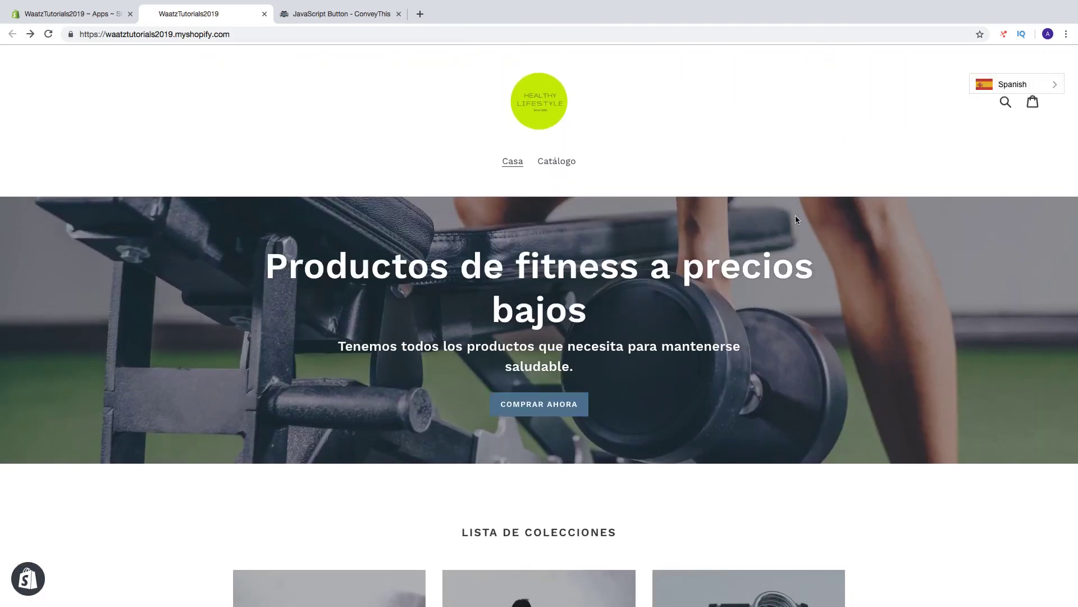
{"action": "scroll", "coordinate": [785, 219], "scroll_direction": "down", "scroll_amount": 13}
{"action": "scroll", "coordinate": [784, 219], "scroll_direction": "down", "scroll_amount": 4}
{"action": "scroll", "coordinate": [785, 220], "scroll_direction": "up", "scroll_amount": 7}
{"action": "scroll", "coordinate": [785, 220], "scroll_direction": "up", "scroll_amount": 10}
Step: Open the ConveyThis dashboard, check the word usage, languages and page views, and refresh the figures
{"action": "left_click", "coordinate": [319, 15]}
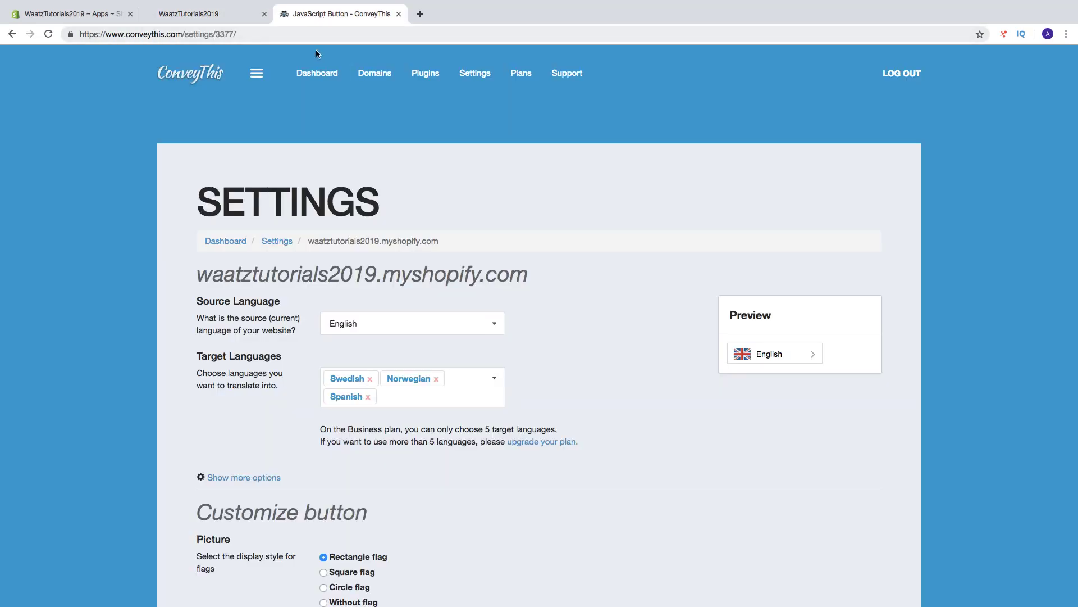
{"action": "left_click", "coordinate": [317, 76]}
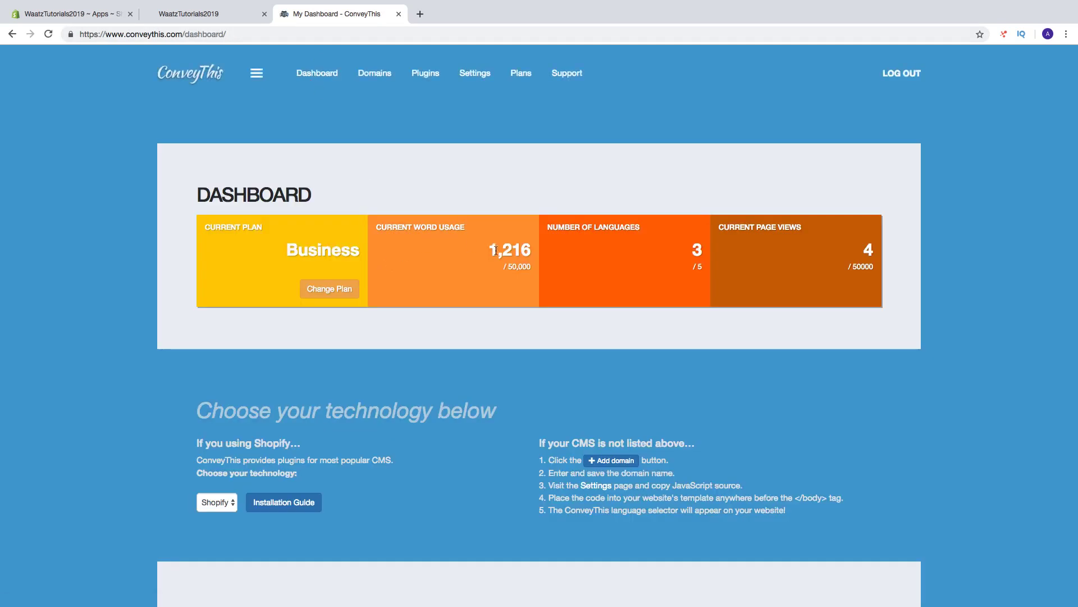
{"action": "left_click_drag", "start_coordinate": [495, 250], "coordinate": [500, 253]}
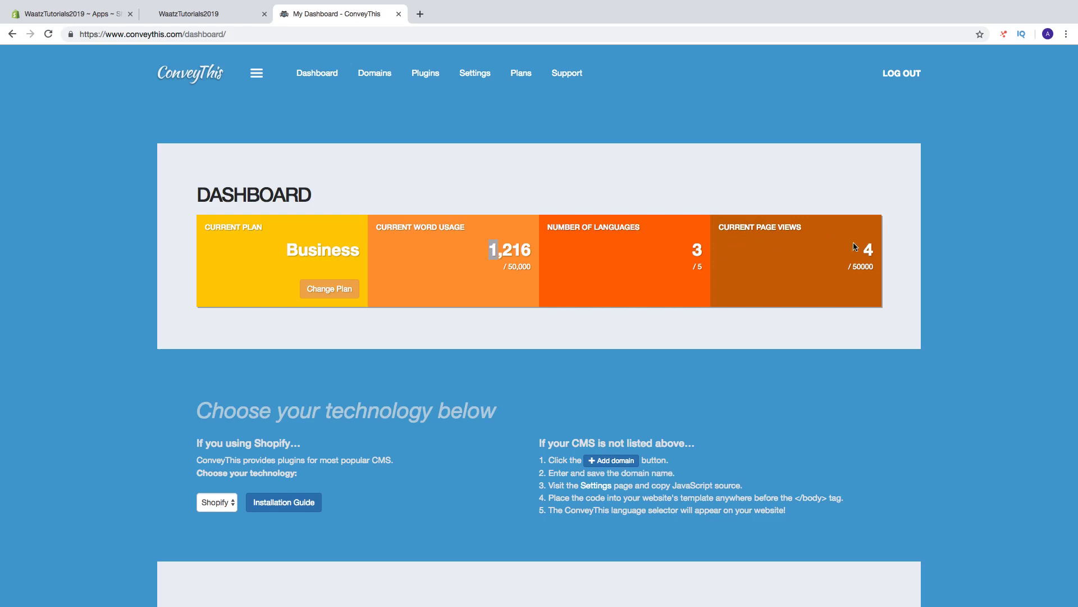
{"action": "key", "text": "super+r"}
Step: In the store domain's Swedish home page translations, save "Rea" as the user translation of "Sale"
{"action": "left_click", "coordinate": [375, 74]}
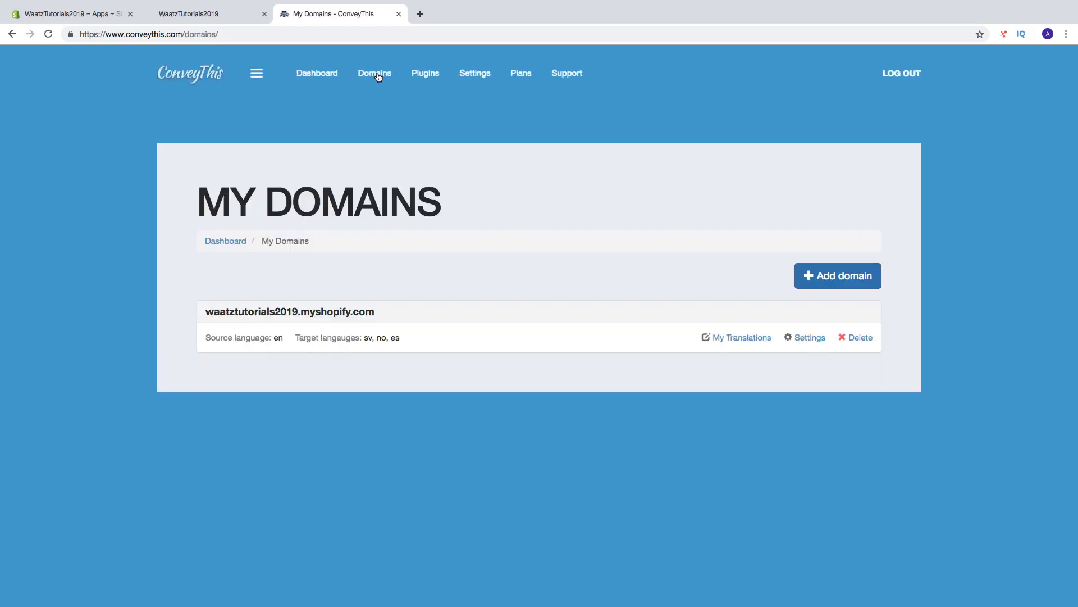
{"action": "left_click", "coordinate": [746, 339]}
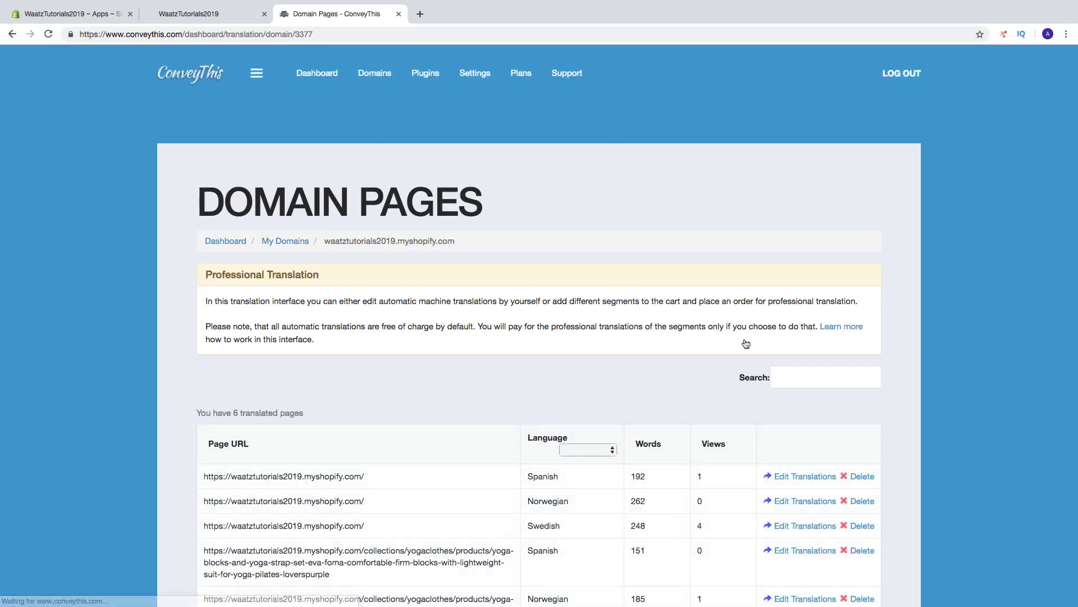
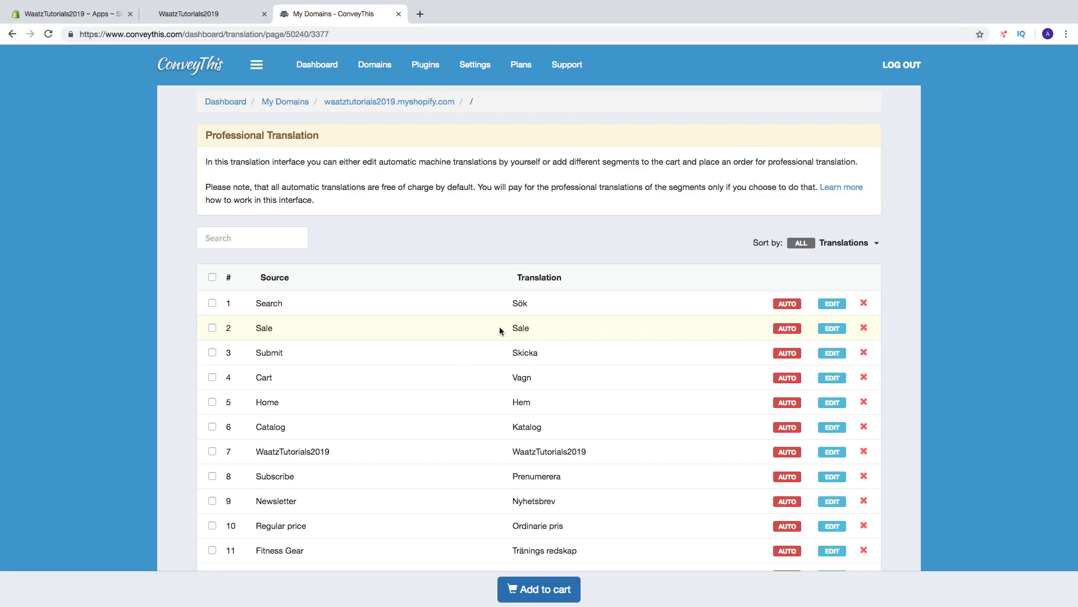
{"action": "left_click", "coordinate": [833, 328]}
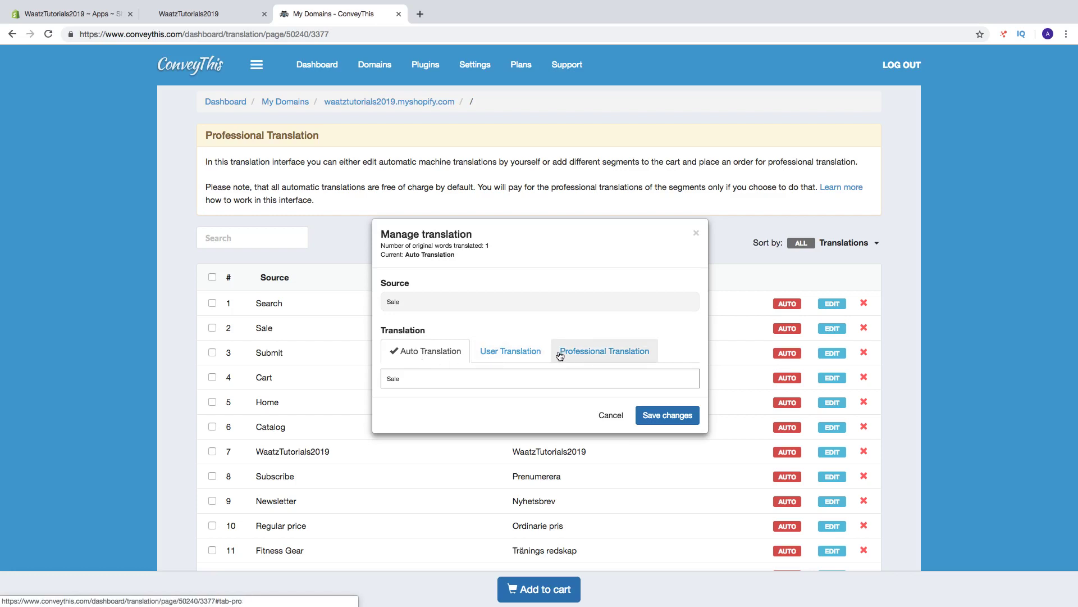
{"action": "left_click", "coordinate": [504, 354]}
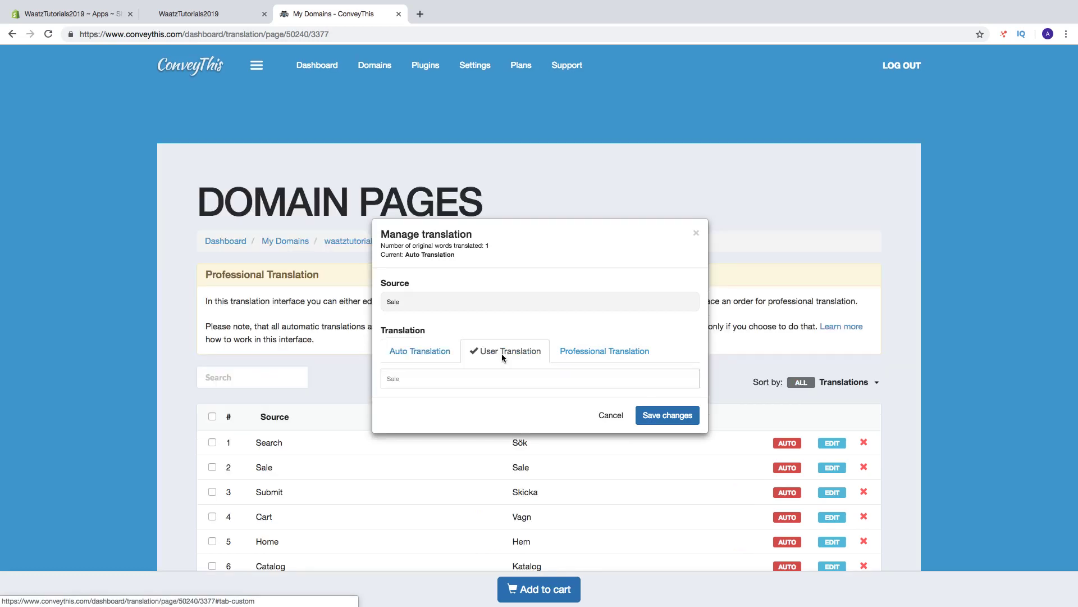
{"action": "left_click", "coordinate": [449, 358]}
{"action": "type", "text": "Rea"}
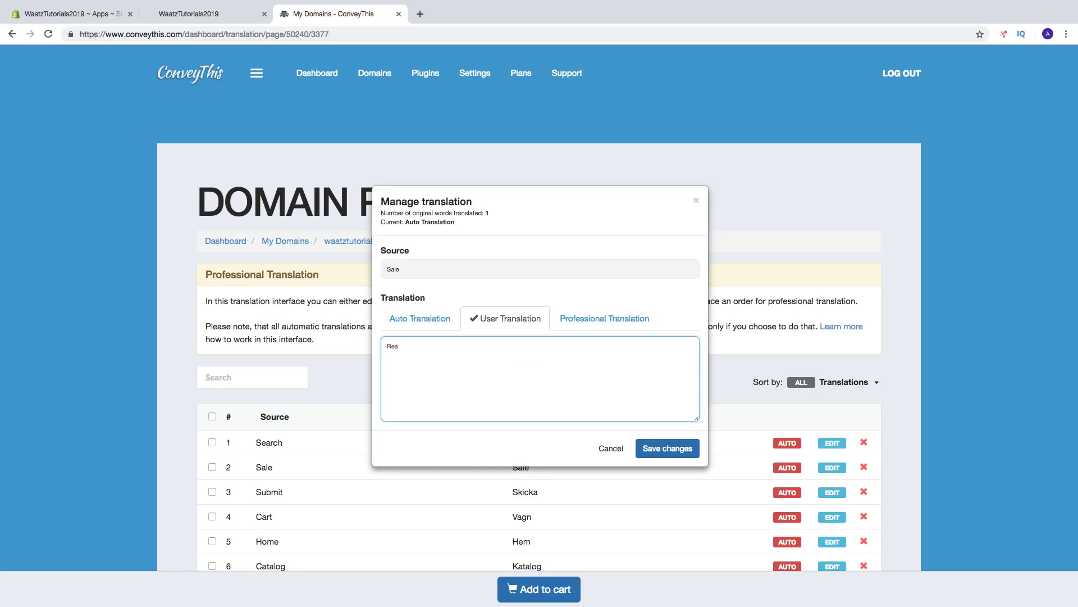
{"action": "left_click", "coordinate": [655, 448]}
{"action": "scroll", "coordinate": [624, 446], "scroll_direction": "down", "scroll_amount": 2}
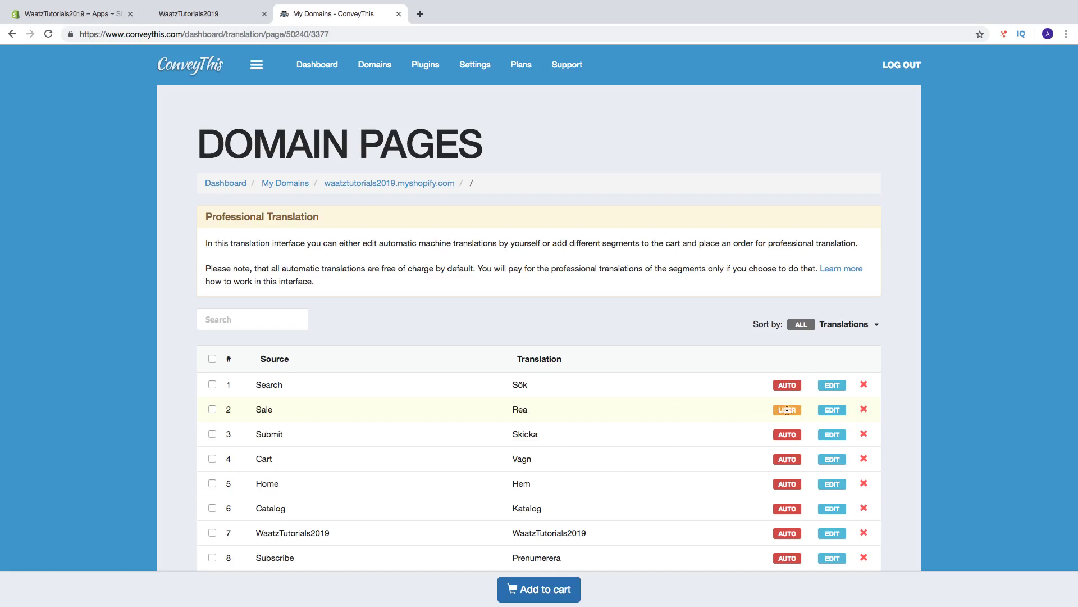
Step: Select all the segments of the Swedish home page and add them to the cart for professional translation
{"action": "scroll", "coordinate": [787, 410], "scroll_direction": "down", "scroll_amount": 5}
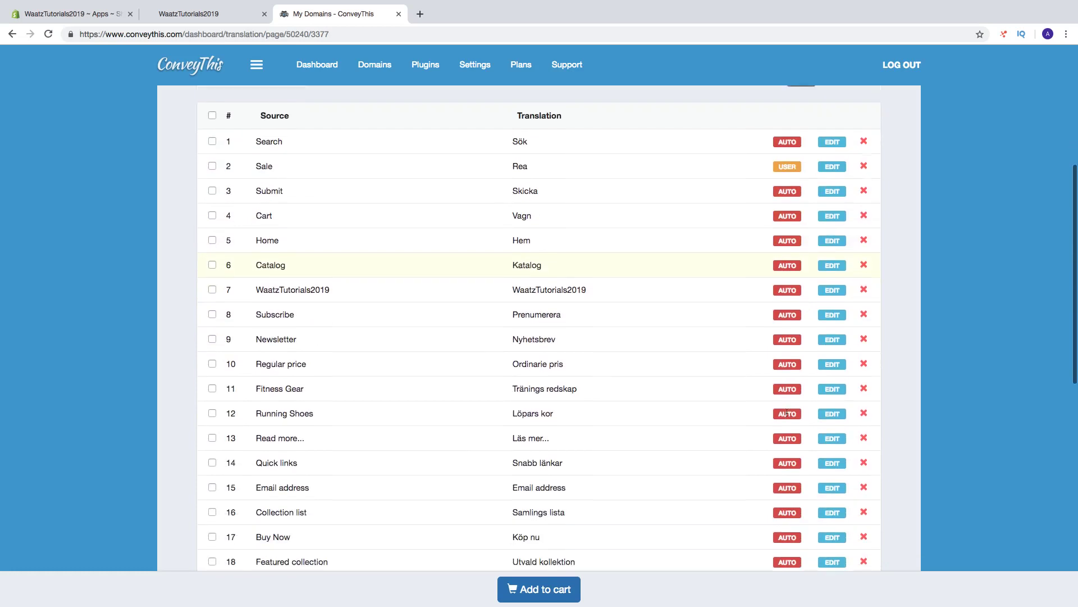
{"action": "scroll", "coordinate": [787, 413], "scroll_direction": "up", "scroll_amount": 5}
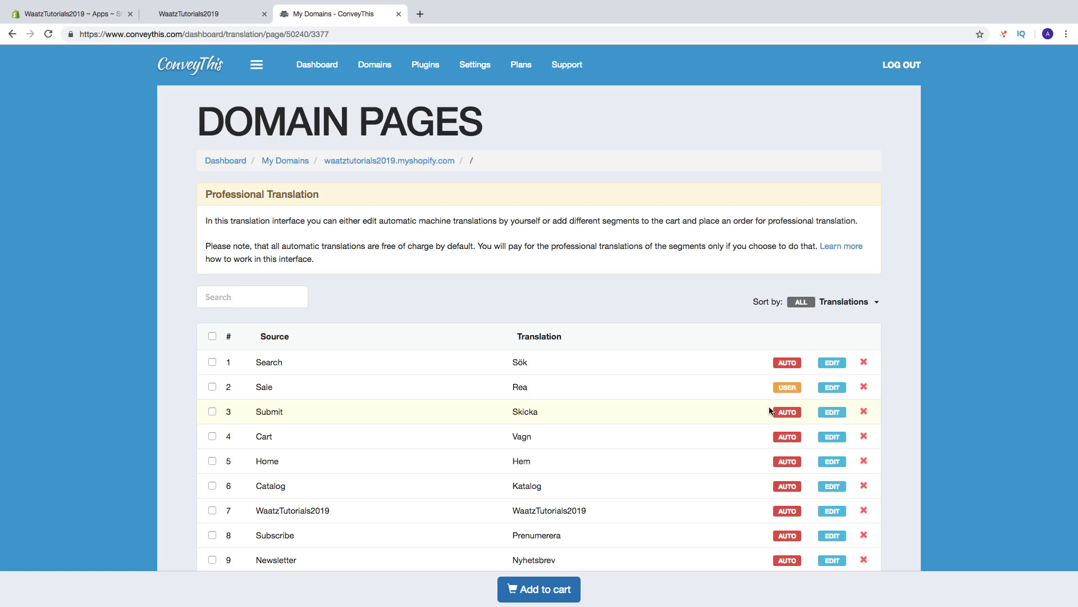
{"action": "scroll", "coordinate": [770, 411], "scroll_direction": "up", "scroll_amount": 1}
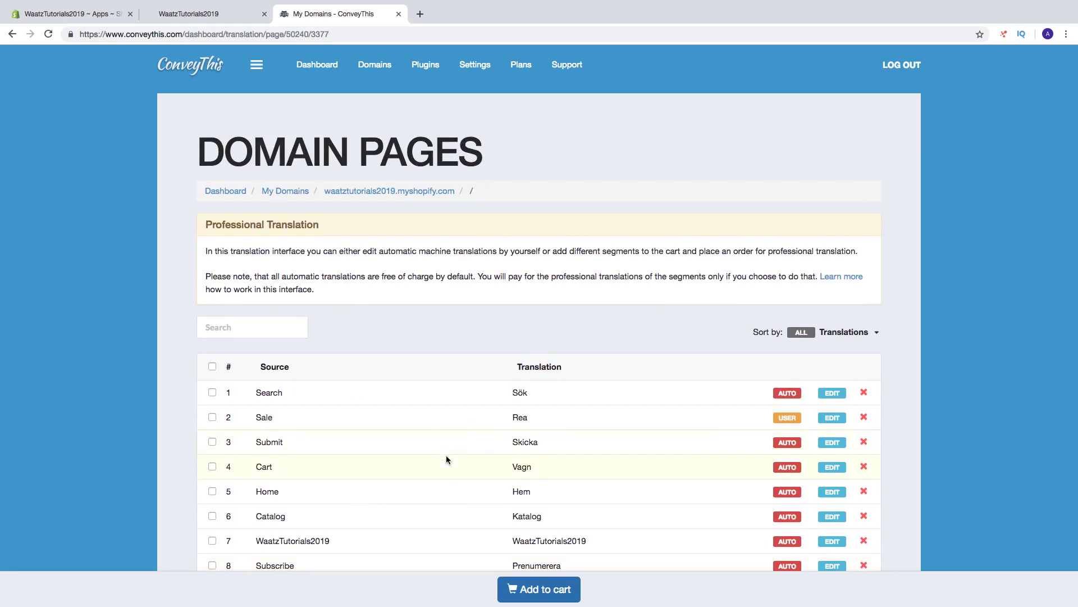
{"action": "scroll", "coordinate": [445, 451], "scroll_direction": "down", "scroll_amount": 2}
{"action": "left_click", "coordinate": [212, 301]}
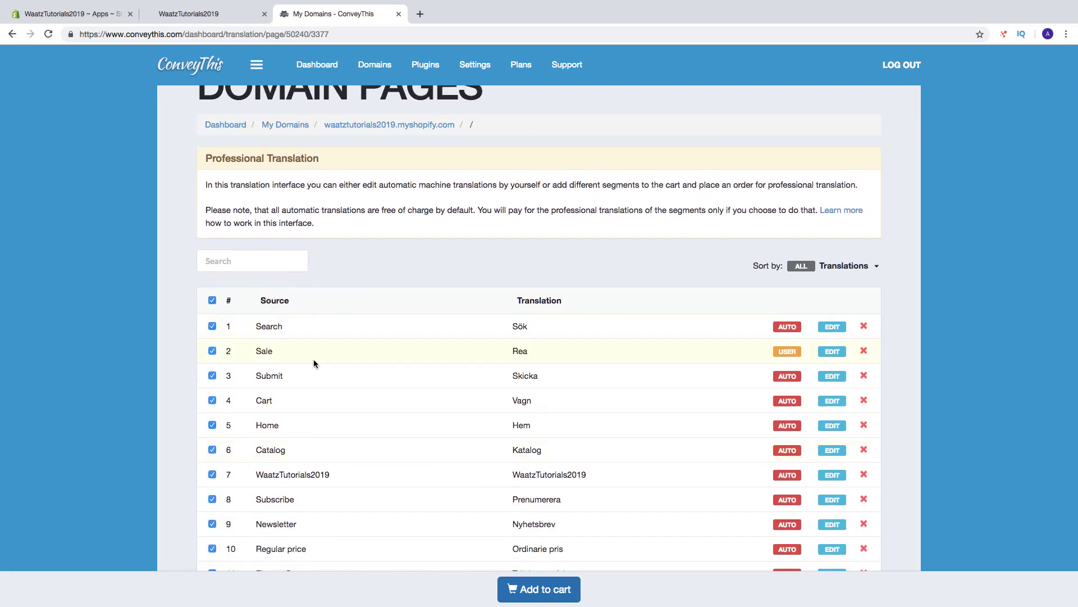
{"action": "left_click", "coordinate": [539, 588]}
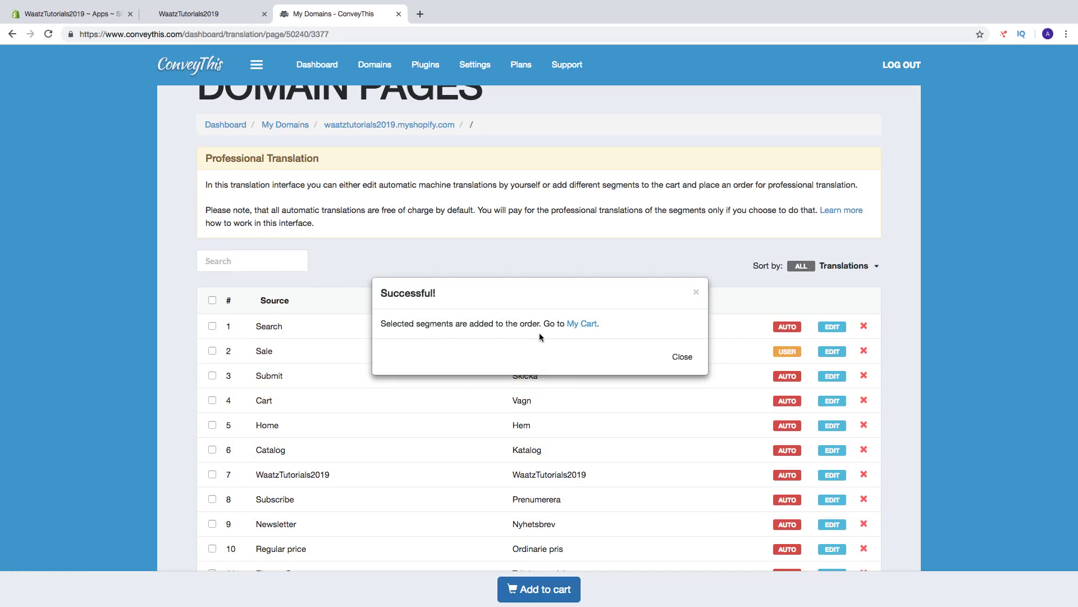
Step: View the professional translation order in My Cart and return to the dashboard
{"action": "left_click", "coordinate": [575, 326]}
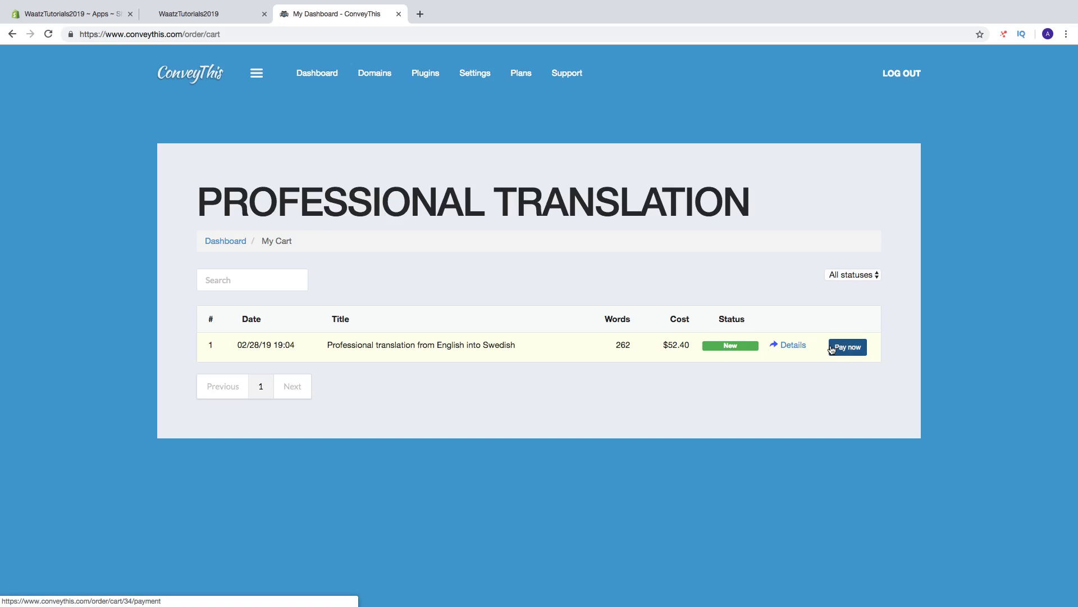
{"action": "left_click", "coordinate": [317, 74]}
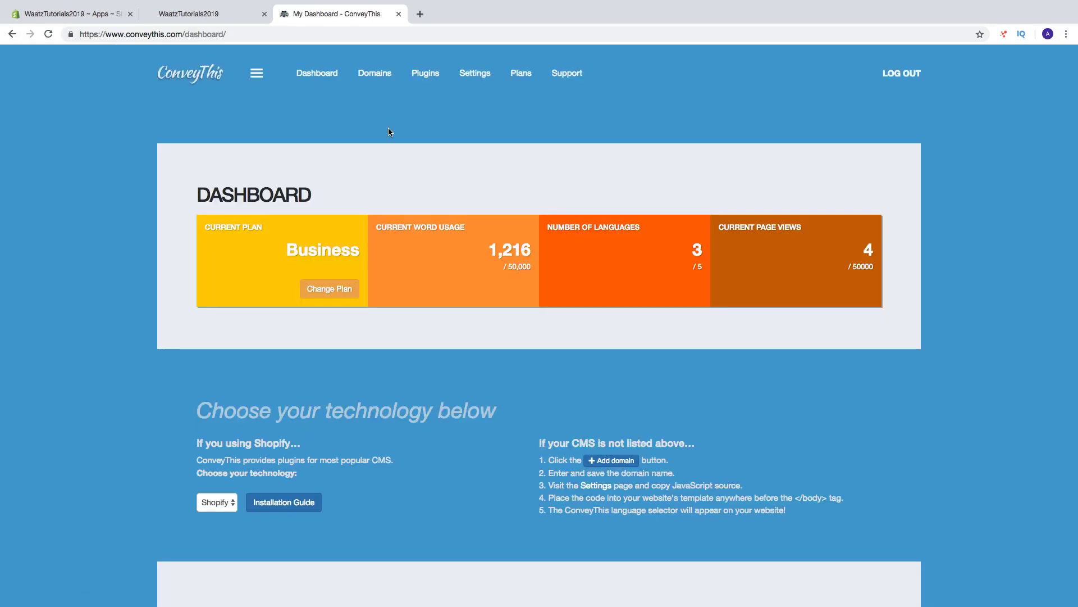